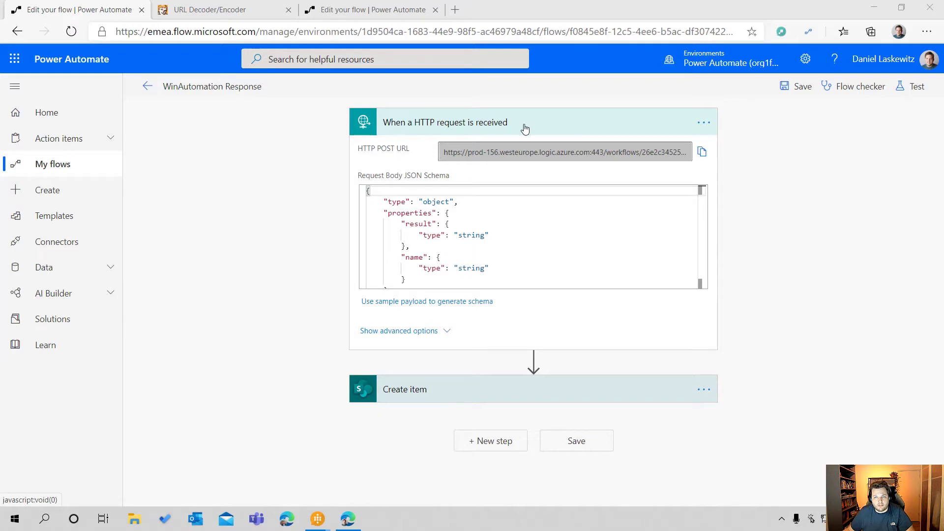
# Expand the Create item action and review its SharePoint fields together with the HTTP trigger's request body schema
pyautogui.click(450, 394)
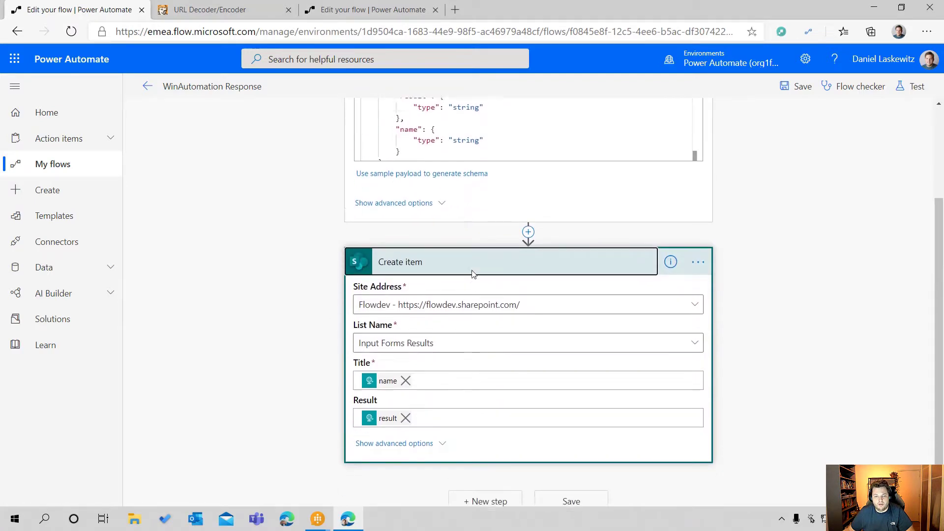
pyautogui.scroll(3, 467, 278)
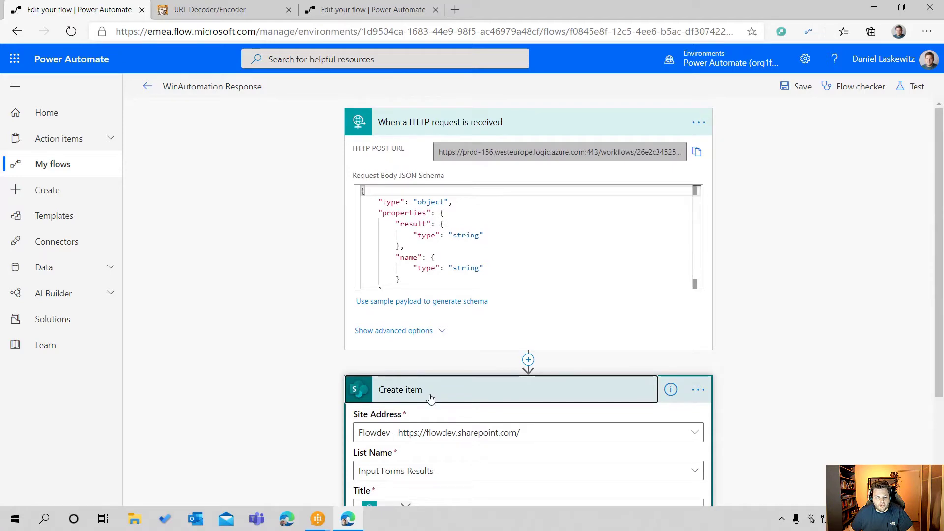
pyautogui.scroll(-3, 433, 392)
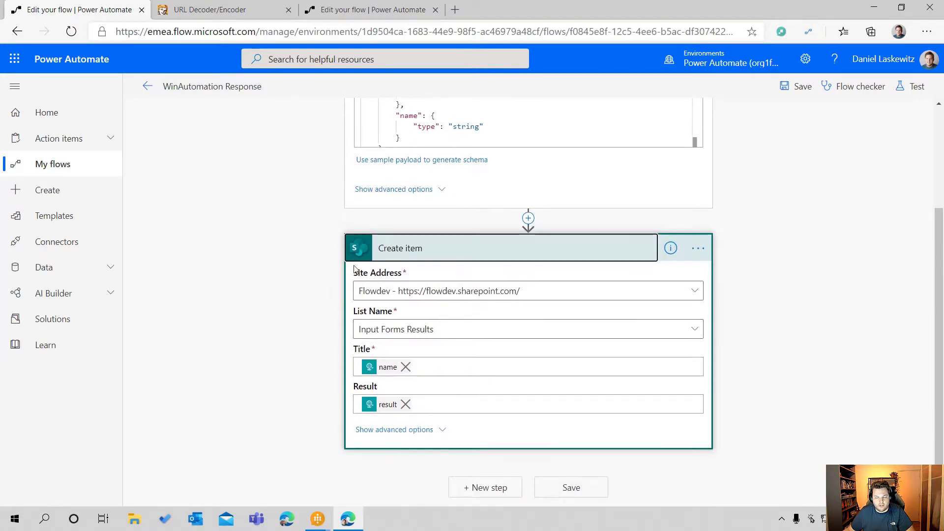
pyautogui.scroll(3, 401, 349)
pyautogui.scroll(-1, 419, 291)
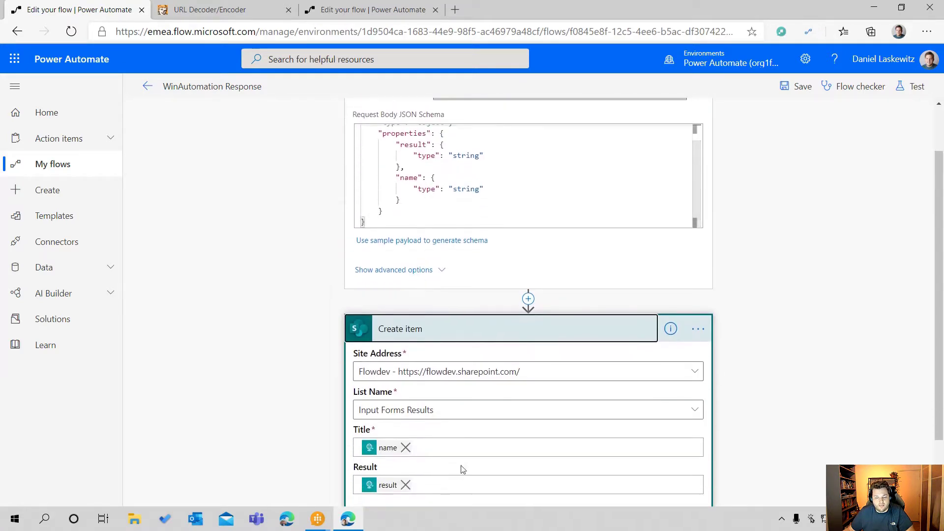
pyautogui.scroll(1, 463, 227)
pyautogui.scroll(1, 463, 227)
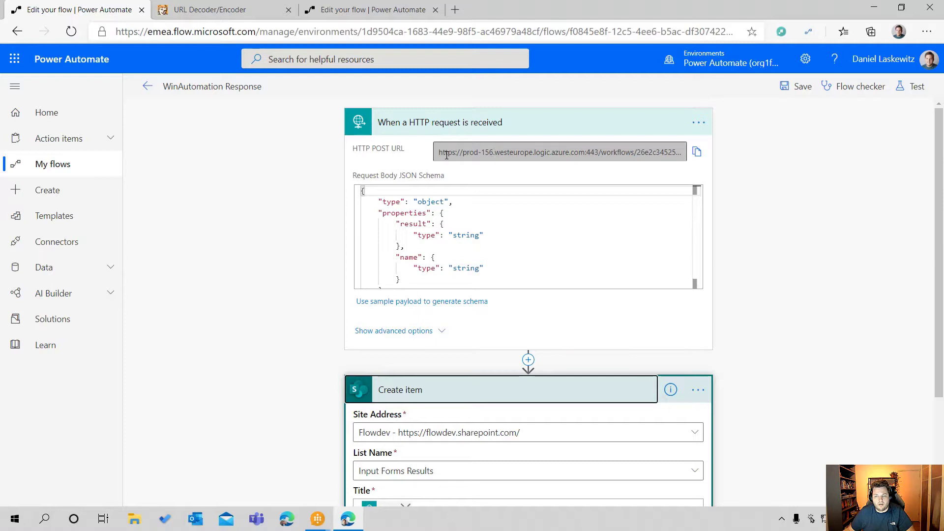
# Copy the HTTP trigger's POST URL and switch to the 01 - Input Forms process in WinAutomation Process Designer
pyautogui.click(699, 153)
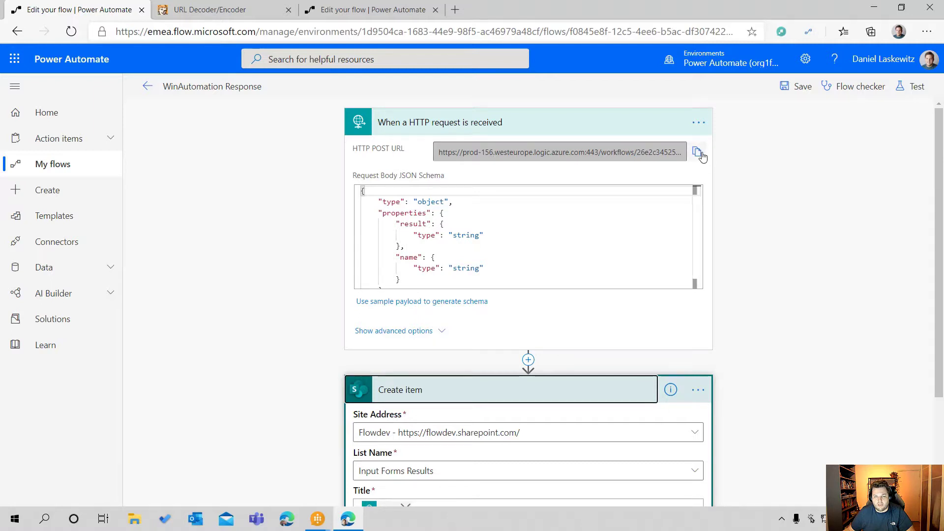
pyautogui.click(698, 153)
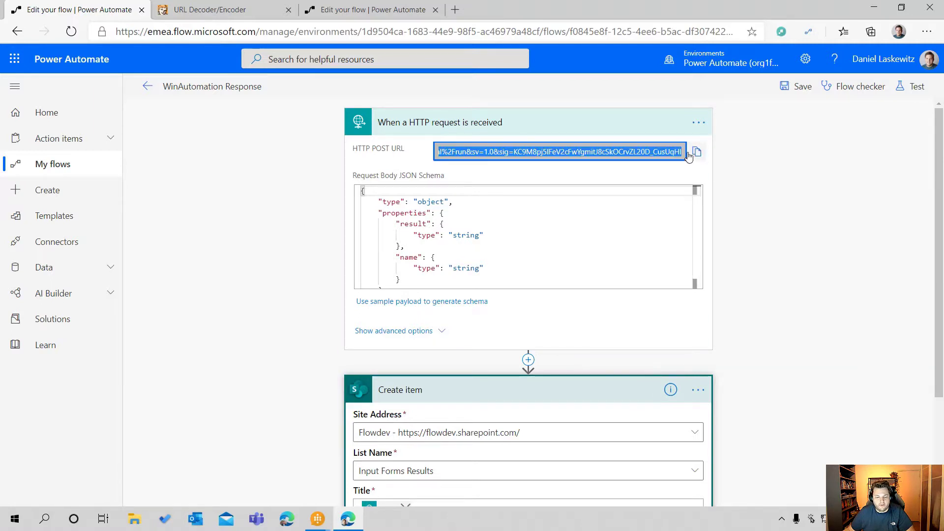
pyautogui.click(317, 519)
pyautogui.click(363, 491)
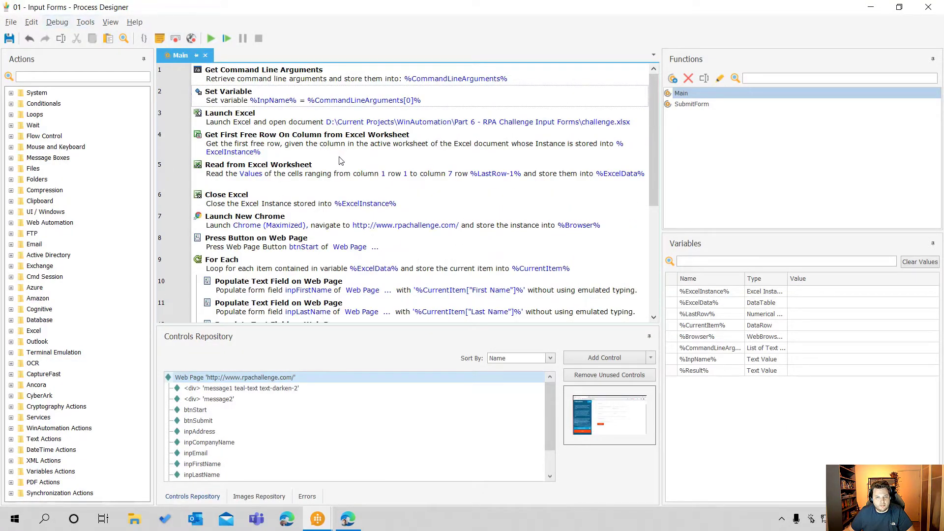
# Search the actions for "variabl" and insert a Set Variable action directly before Launch Excel
pyautogui.scroll(-5, 352, 170)
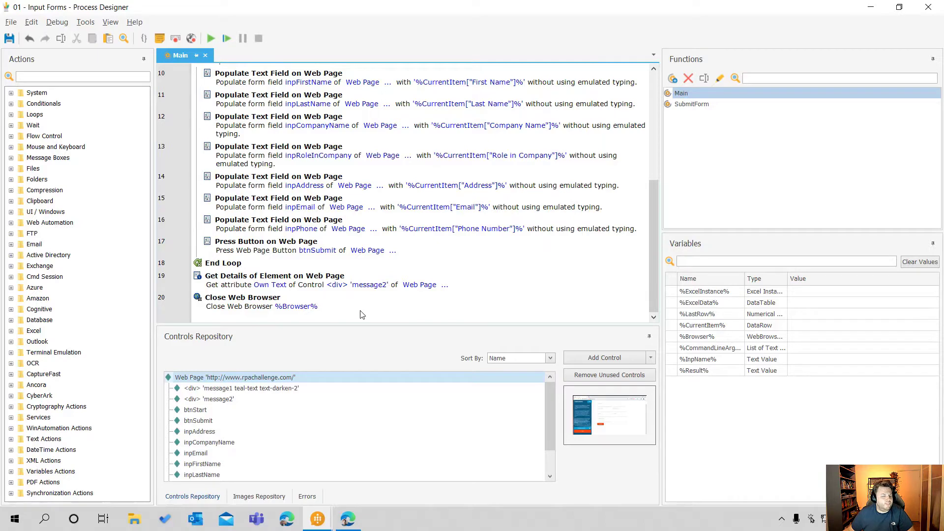
pyautogui.scroll(5, 362, 315)
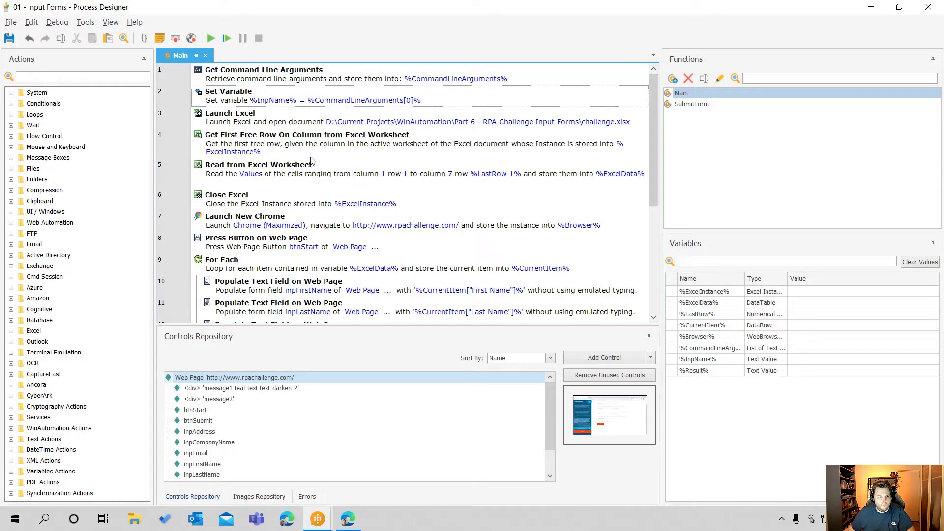
pyautogui.click(54, 77)
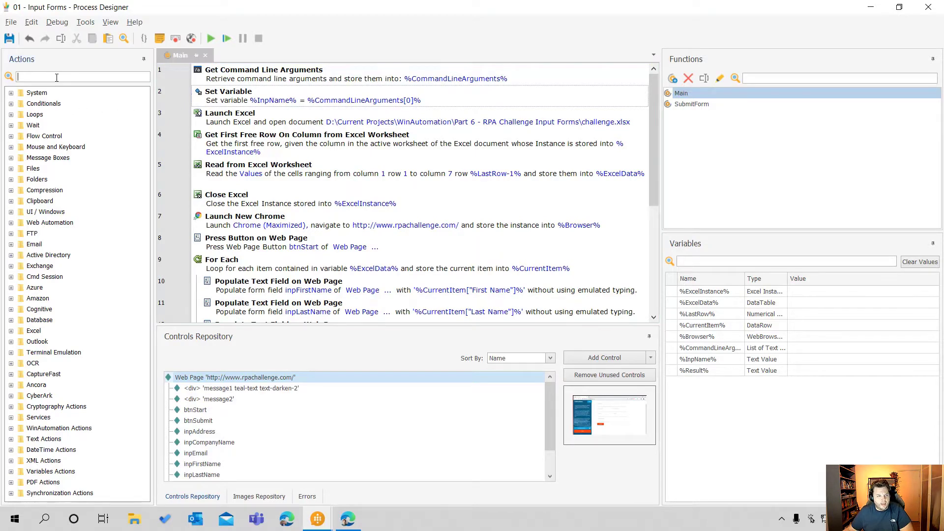
pyautogui.write('variabl')
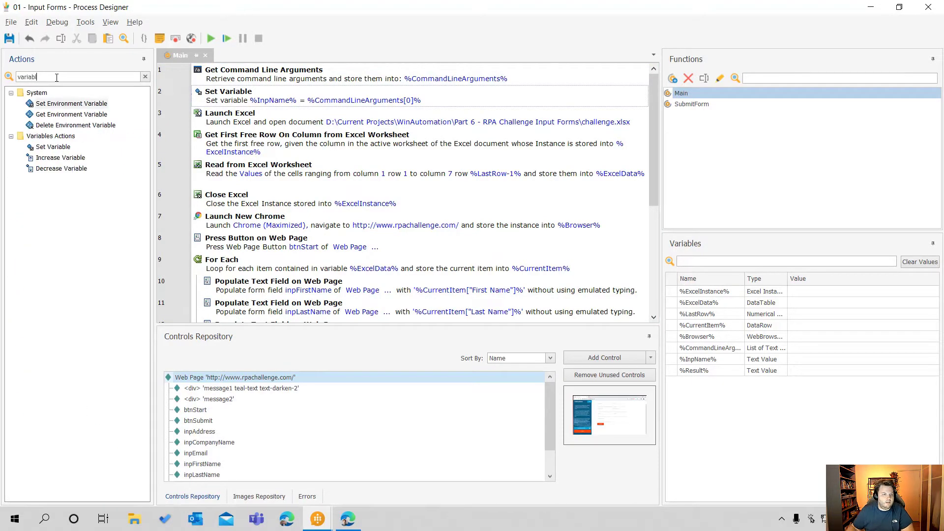
pyautogui.moveTo(53, 147); pyautogui.dragTo(238, 112)
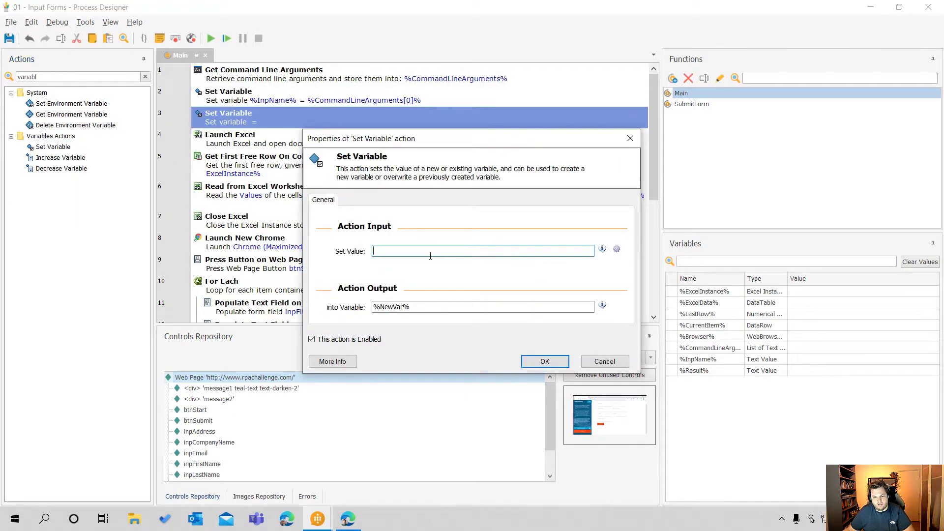
# Paste the copied signed POST URL as the value, name the output variable PowerAutomateURL and accept the action
pyautogui.hotkey('ctrl', 'v')
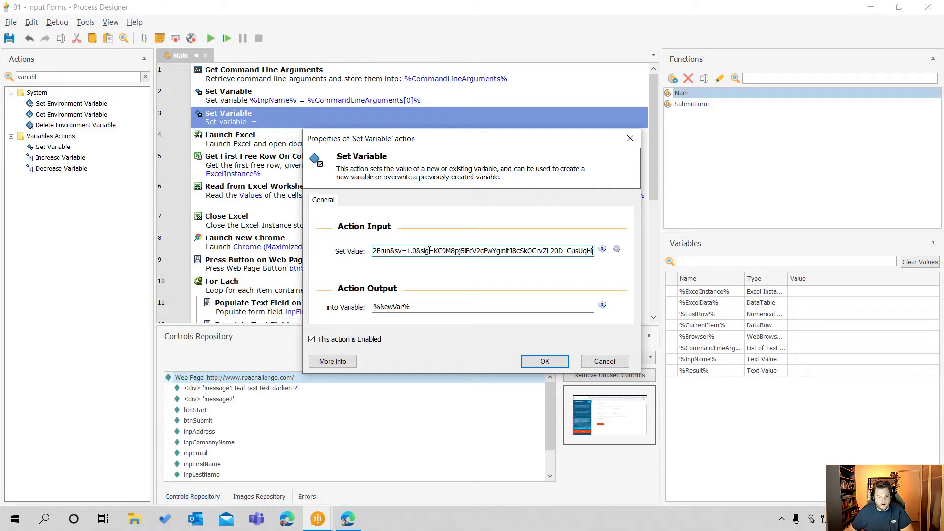
pyautogui.click(484, 305)
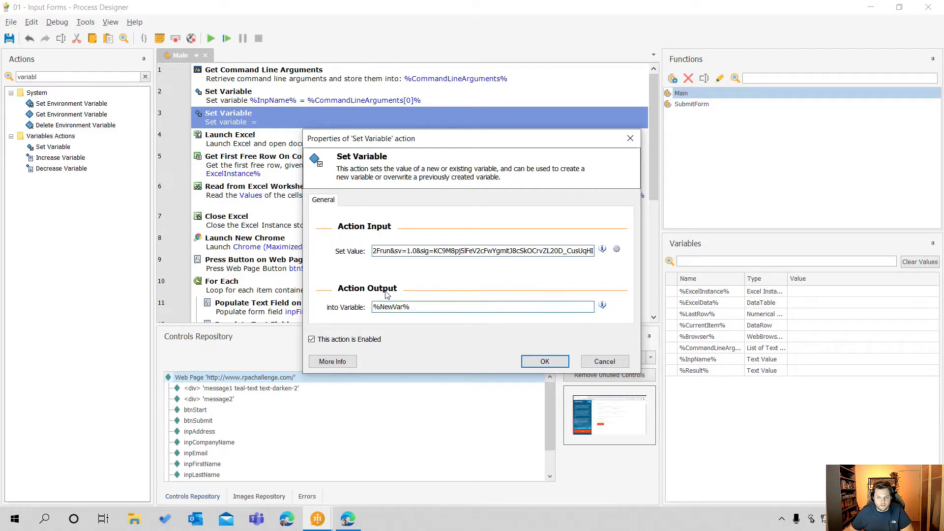
pyautogui.moveTo(404, 307); pyautogui.dragTo(379, 311)
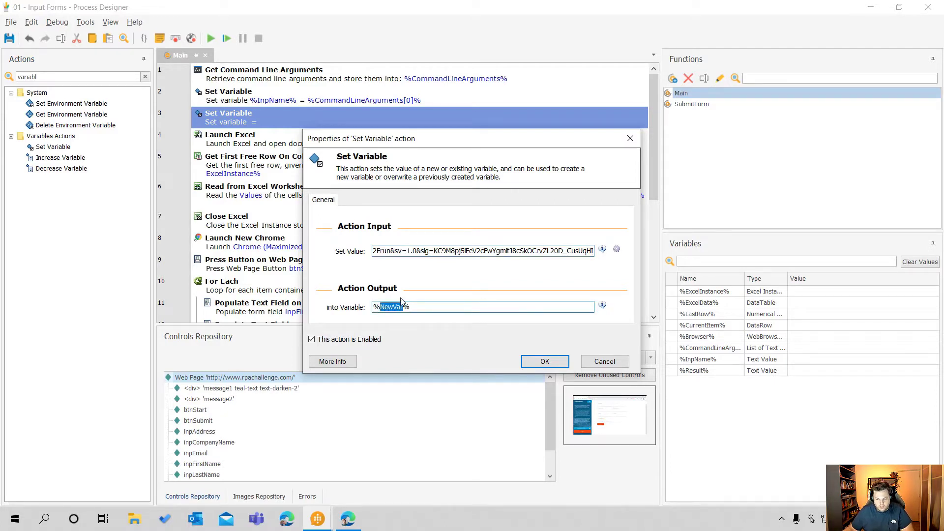
pyautogui.write('PowerAu')
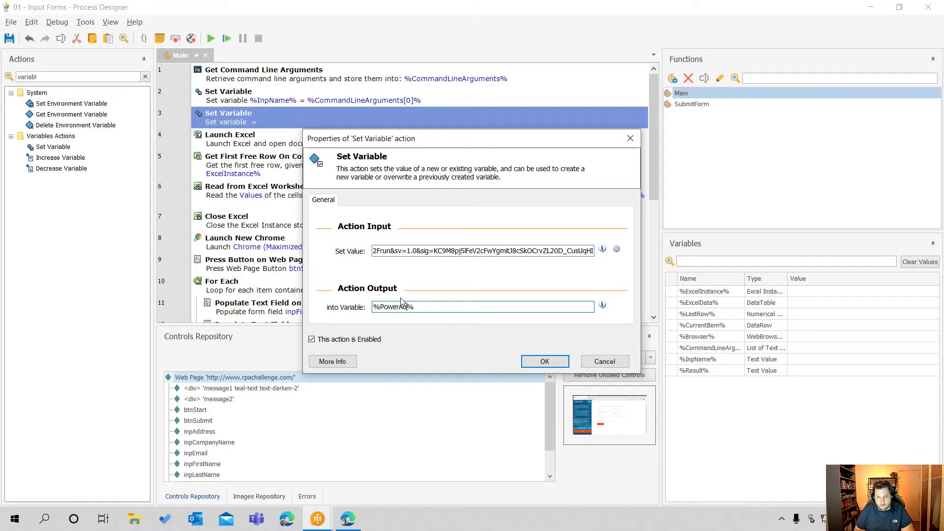
pyautogui.write('tomateU')
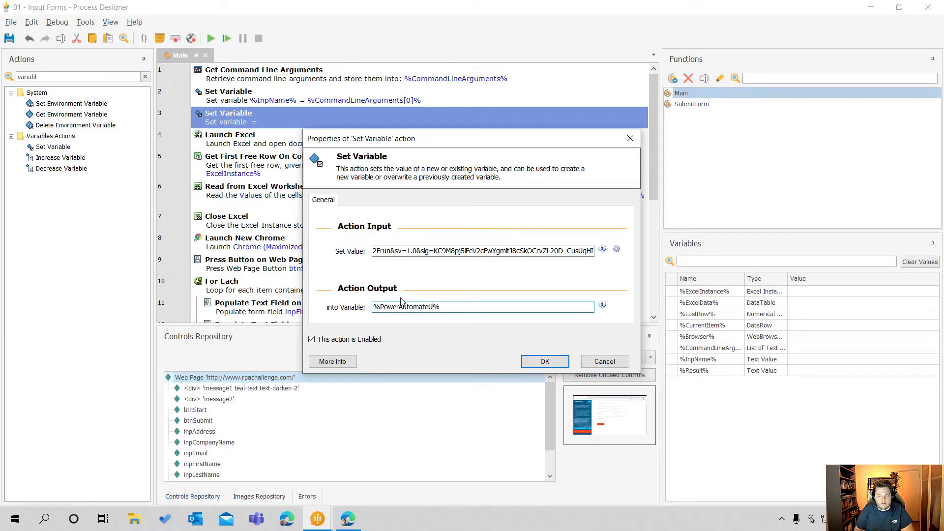
pyautogui.write('RL')
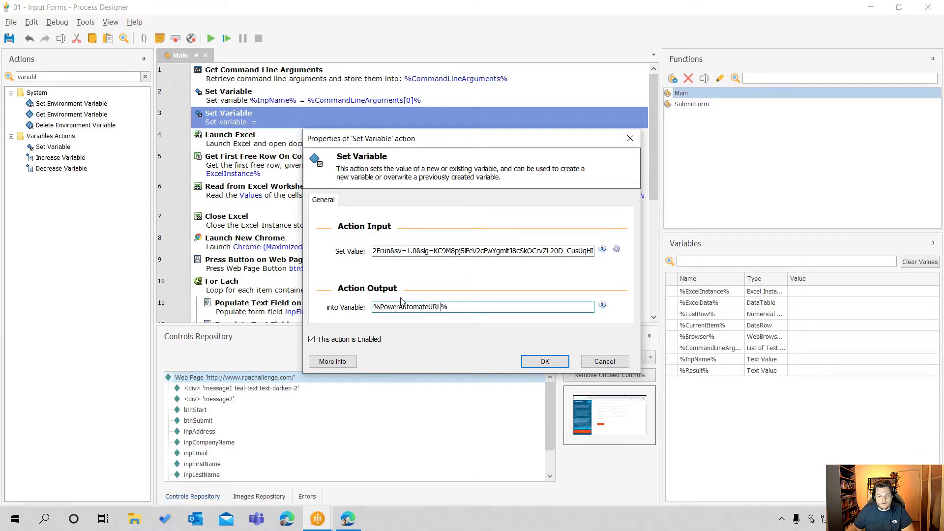
pyautogui.click(545, 362)
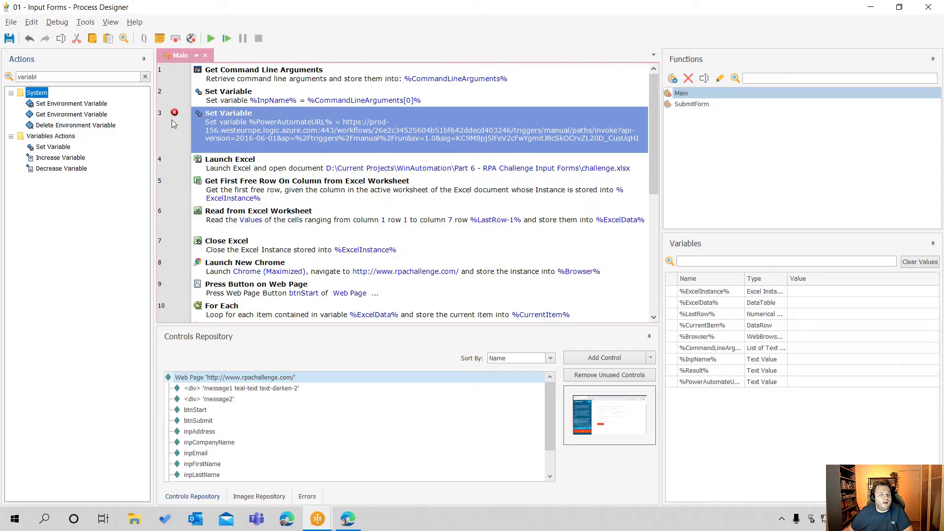
# Reopen the PowerAutomateURL Set Variable action and examine its URL from the beginning for percent-encoded characters
pyautogui.moveTo(175, 114)
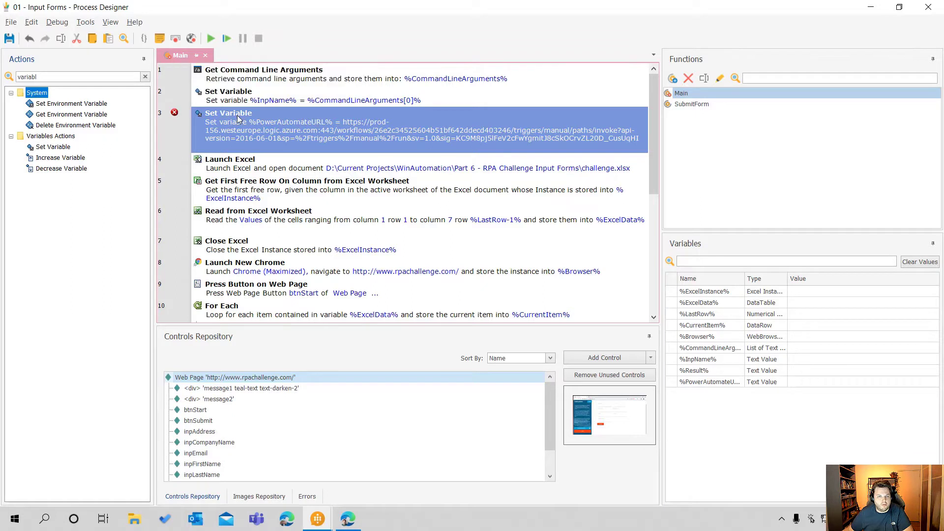
pyautogui.doubleClick(286, 132)
pyautogui.hotkey('ctrl', 'c')
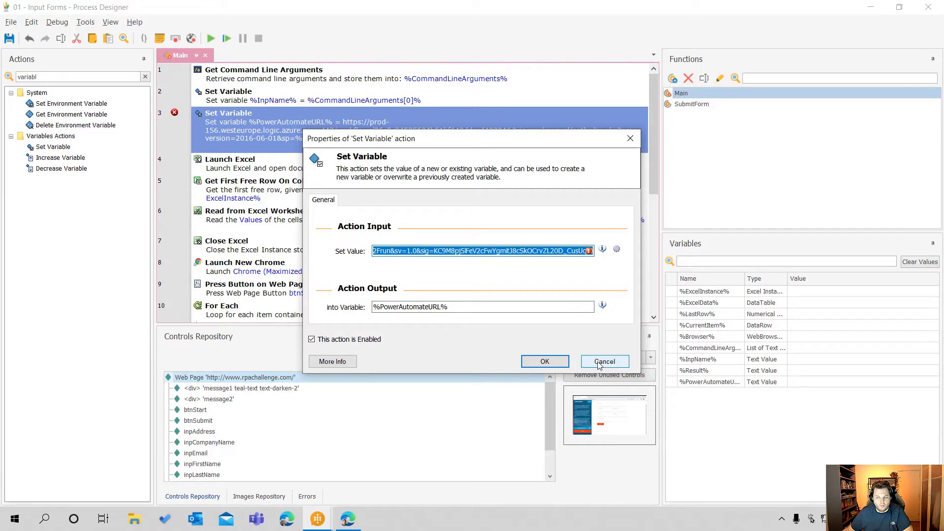
pyautogui.click(391, 252)
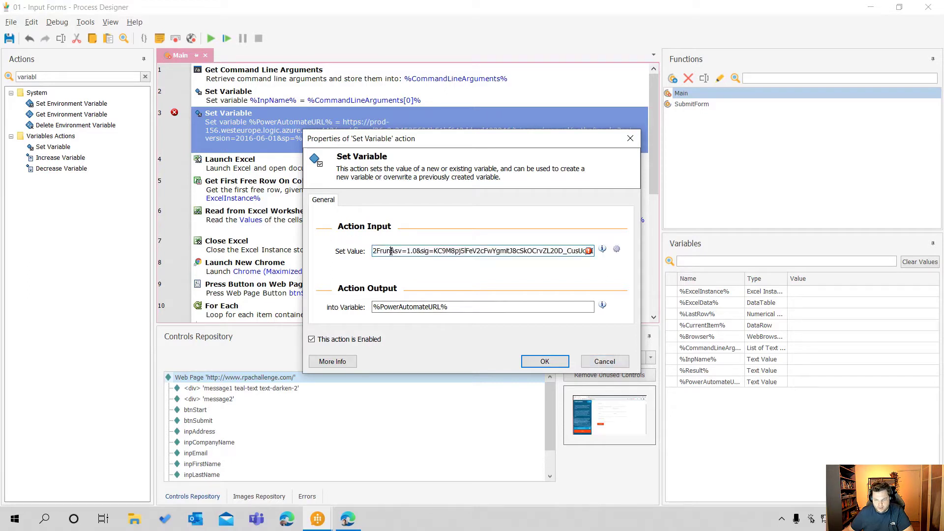
pyautogui.press('Home')
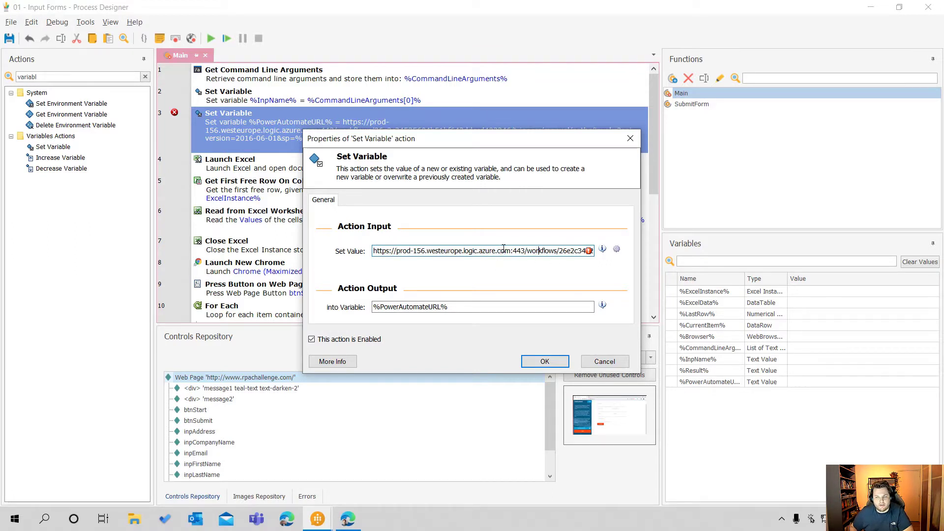
pyautogui.press('Right')
pyautogui.press('Right')
pyautogui.press('Right')
pyautogui.press('Right')
pyautogui.press('Right')
pyautogui.press('Right')
pyautogui.press('Right')
pyautogui.press('Right')
pyautogui.press('Right')
pyautogui.press('Right')
pyautogui.press('Right')
pyautogui.press('Right')
pyautogui.press('Right')
pyautogui.press('Right')
pyautogui.press('Right')
pyautogui.press('Right')
pyautogui.press('Right')
pyautogui.press('Right')
pyautogui.press('Right')
pyautogui.press('Right')
pyautogui.press('Right')
pyautogui.press('Right')
pyautogui.press('Right')
pyautogui.press('Right')
pyautogui.press('Right')
pyautogui.press('Right')
pyautogui.press('Right')
pyautogui.press('Right')
pyautogui.press('Right')
pyautogui.press('Right')
pyautogui.press('Right')
pyautogui.press('Right')
pyautogui.press('Right')
pyautogui.press('Right')
pyautogui.press('Right')
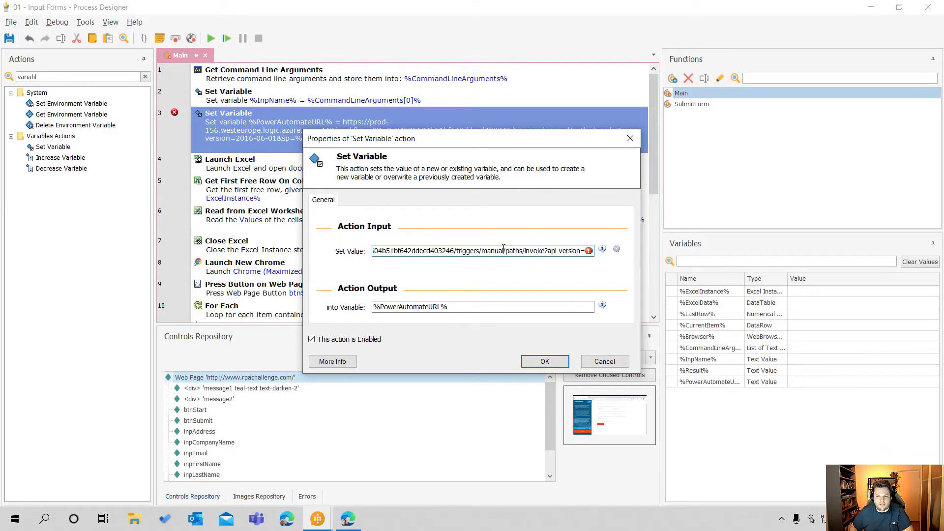
pyautogui.press('Right')
pyautogui.press('Right')
pyautogui.press('Right')
pyautogui.press('Right')
pyautogui.press('Right')
pyautogui.press('Right')
pyautogui.press('Right')
pyautogui.press('Right')
pyautogui.press('Right')
pyautogui.press('Right')
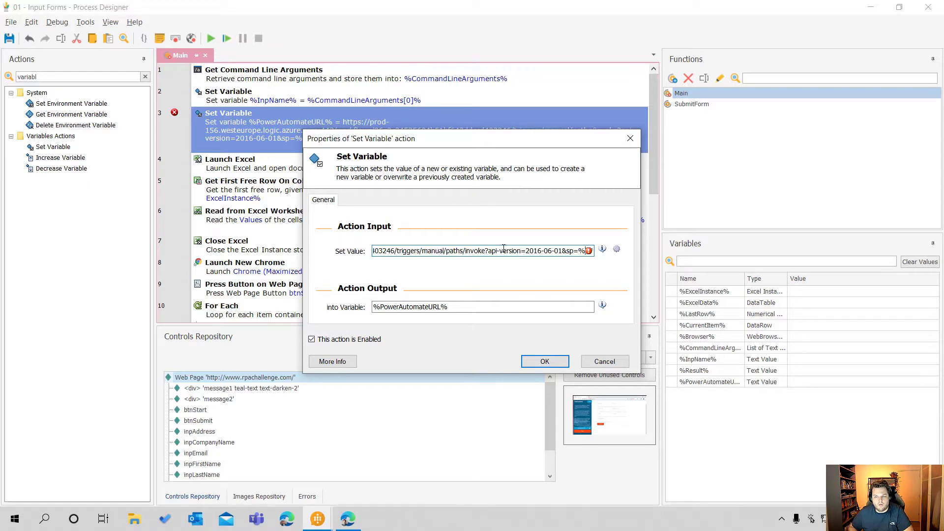
pyautogui.press('Right')
pyautogui.press('Right')
pyautogui.press('Right')
pyautogui.press('Right')
pyautogui.press('Right')
pyautogui.press('Right')
pyautogui.press('Right')
pyautogui.press('Right')
pyautogui.press('Right')
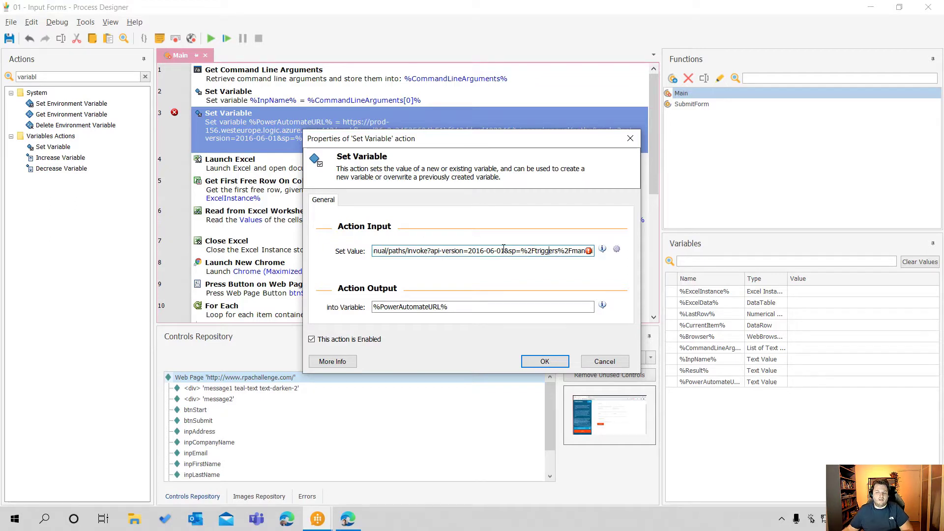
# Copy the variable's signed URL, switch to the URL Decoder/Encoder page in the browser, and paste and decode it there
pyautogui.hotkey('ctrl', 'a')
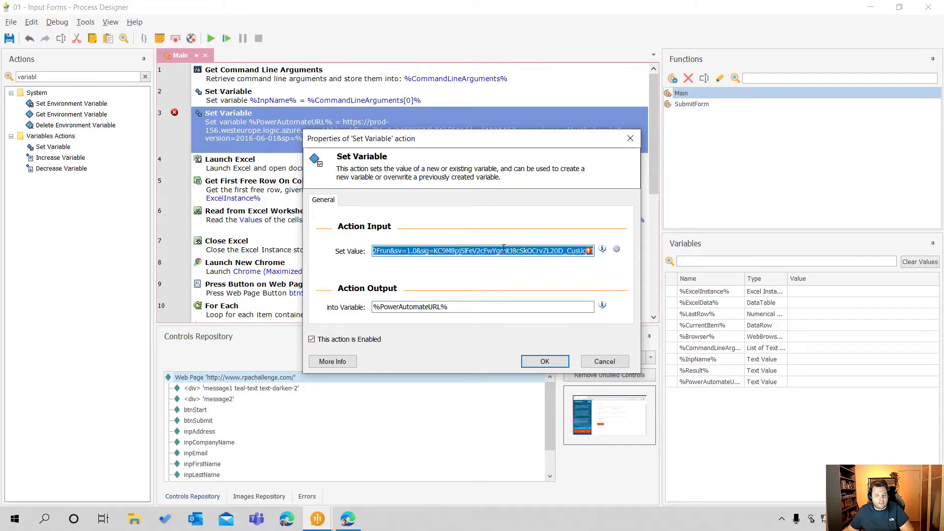
pyautogui.click(343, 526)
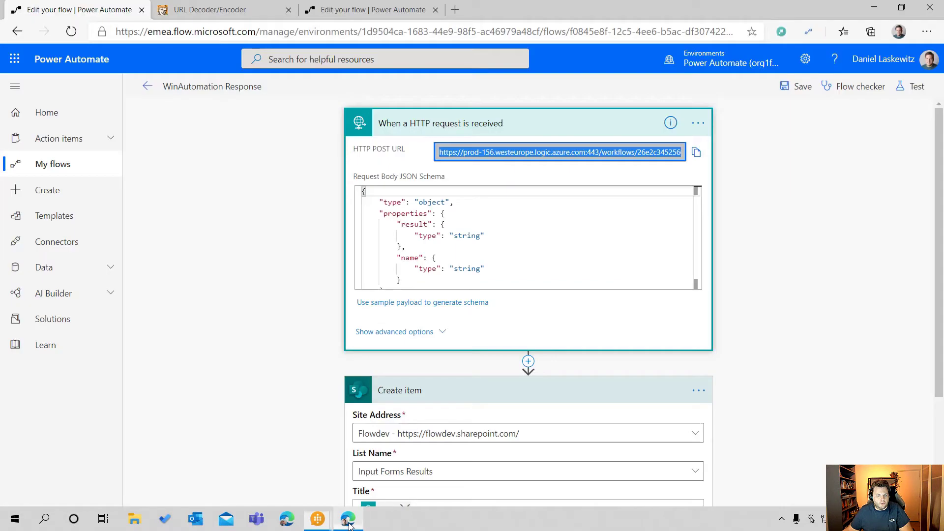
pyautogui.click(225, 15)
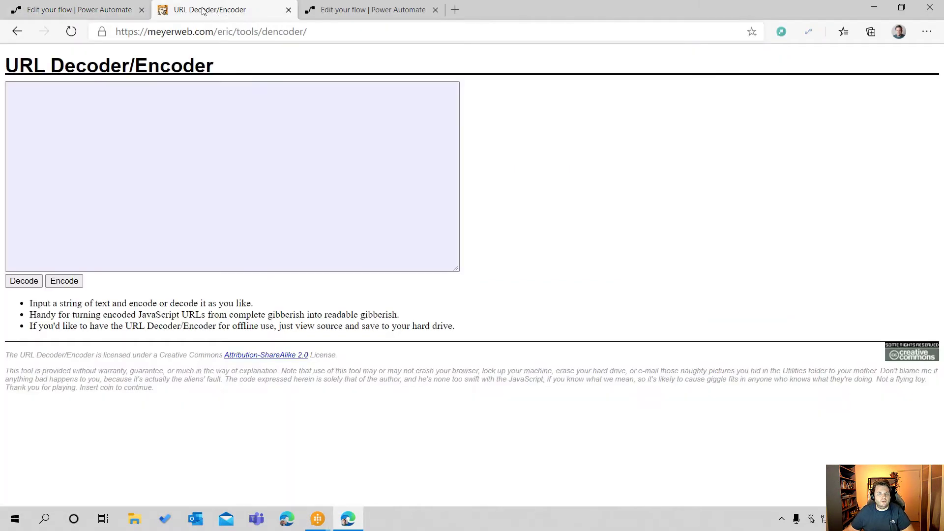
pyautogui.click(127, 139)
pyautogui.hotkey('ctrl', 'v')
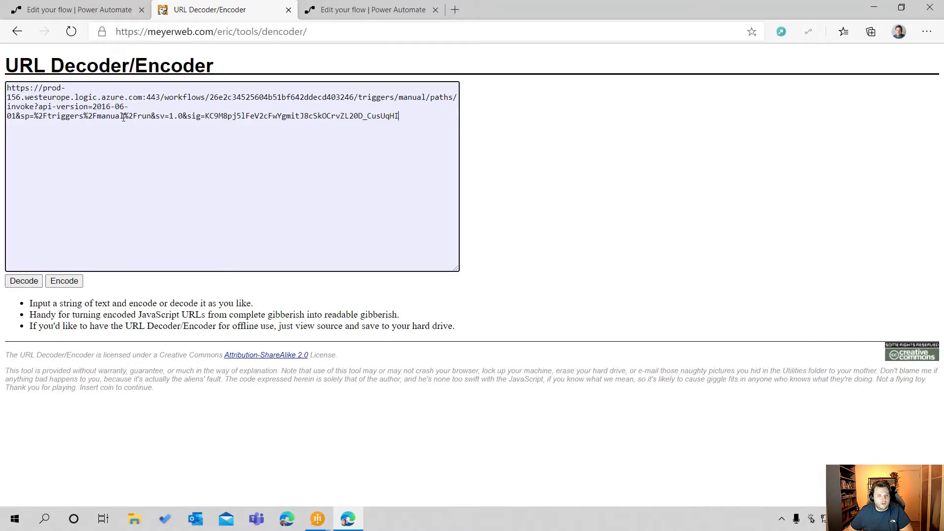
pyautogui.click(24, 282)
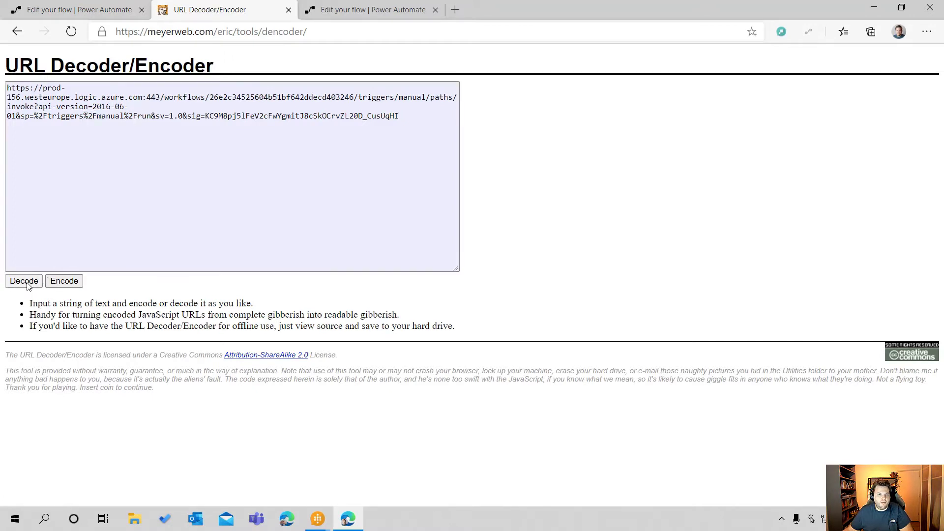
# Copy the entire decoded URL and switch back to the open Set Variable properties in Process Designer
pyautogui.click(34, 117)
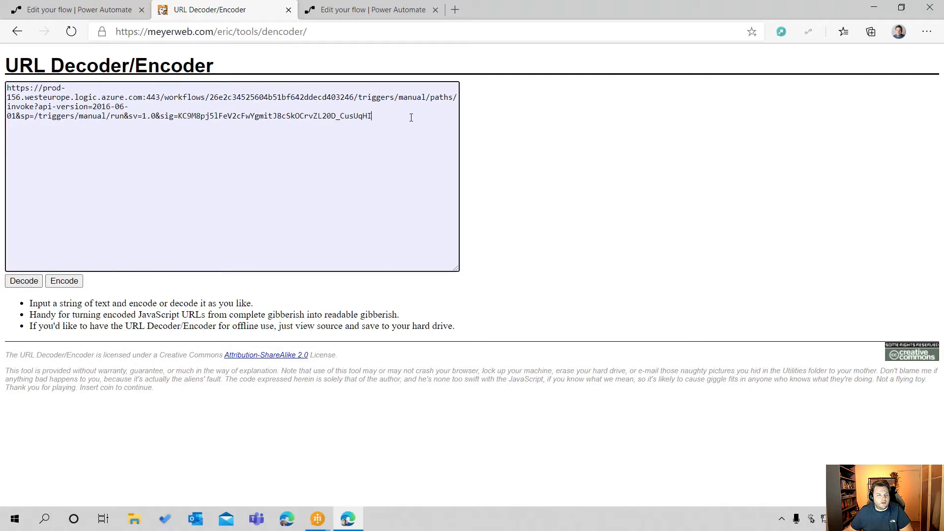
pyautogui.moveTo(411, 117); pyautogui.dragTo(7, 86)
pyautogui.hotkey('ctrl', 'c')
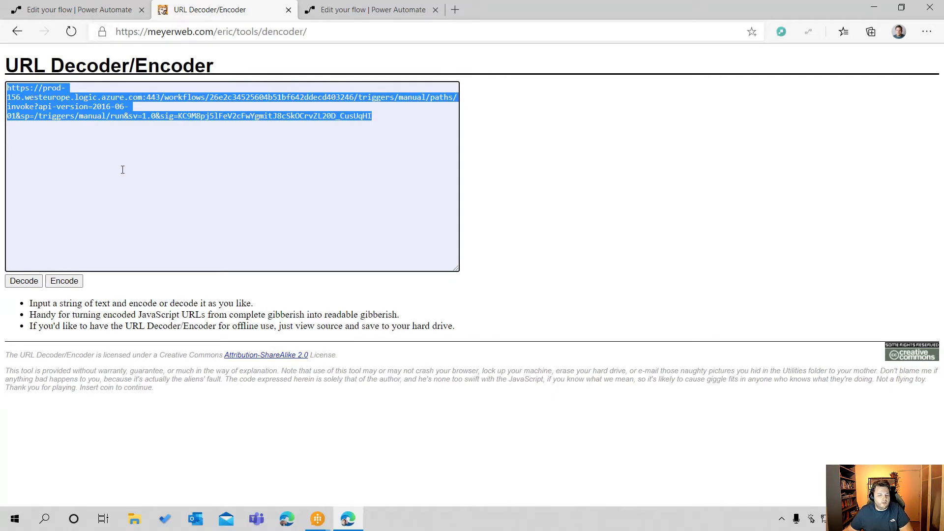
pyautogui.click(326, 520)
pyautogui.click(376, 481)
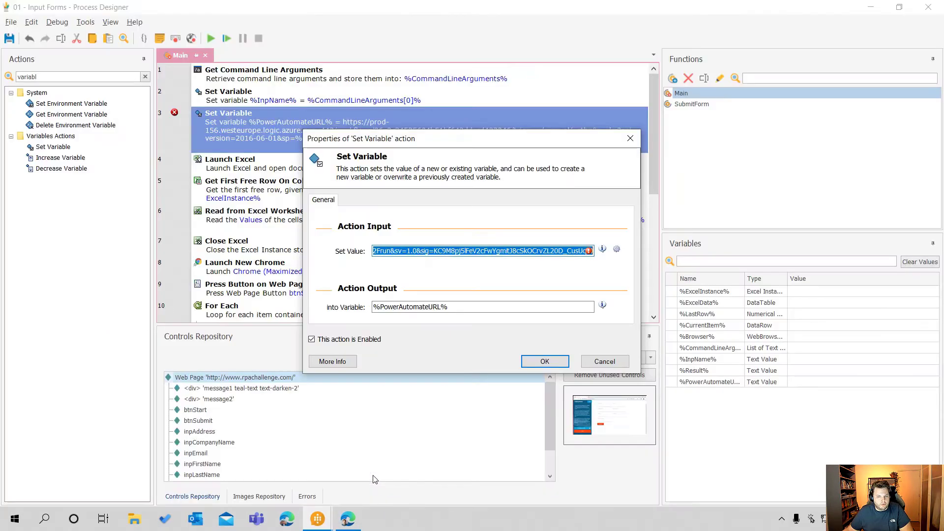
# Replace the PowerAutomateURL variable's value with the copied decoded signed URL and accept the Set Variable action
pyautogui.hotkey('ctrl', 'v')
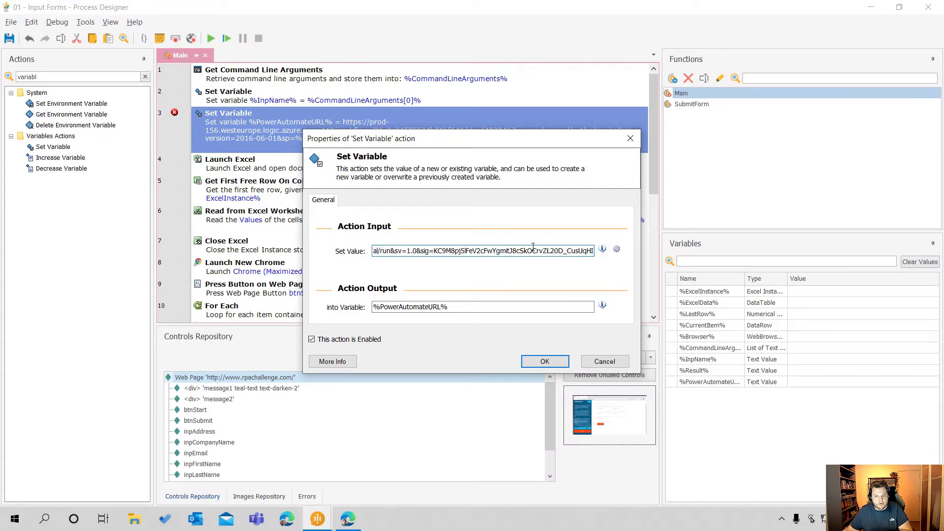
pyautogui.click(542, 361)
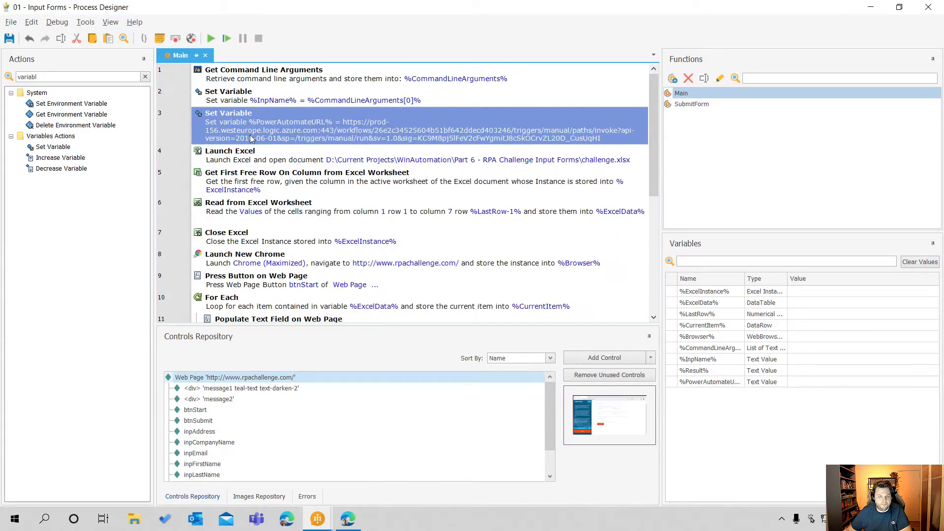
# Add an Invoke Web Service action from the Direct Web Access group after the final Close Web Browser action
pyautogui.scroll(-5, 298, 182)
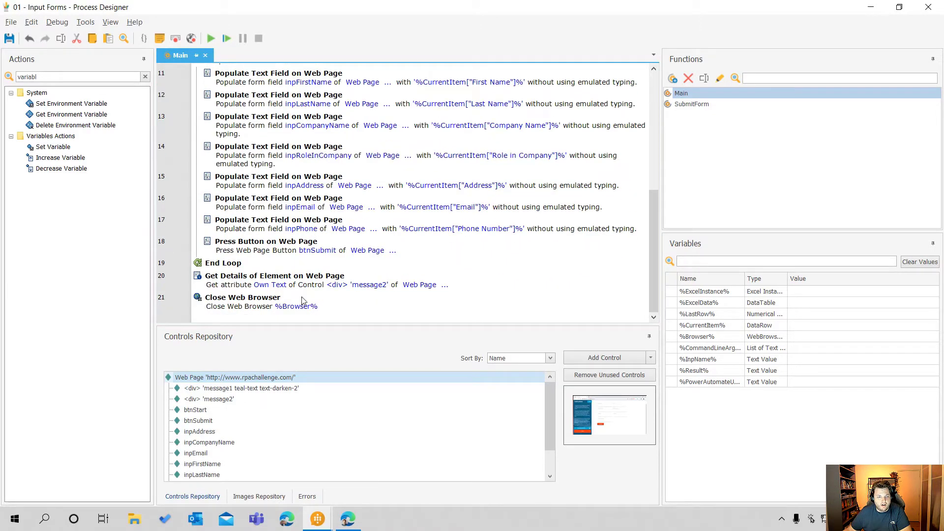
pyautogui.click(145, 77)
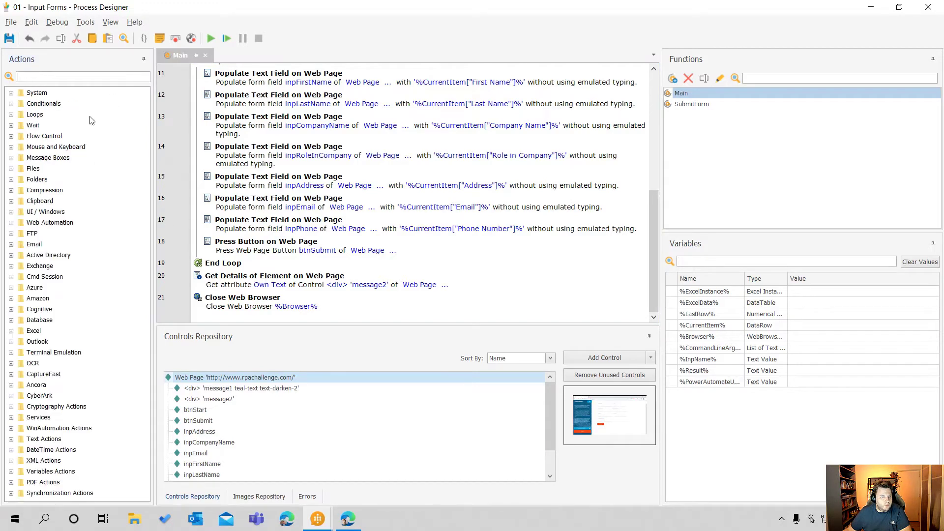
pyautogui.click(11, 222)
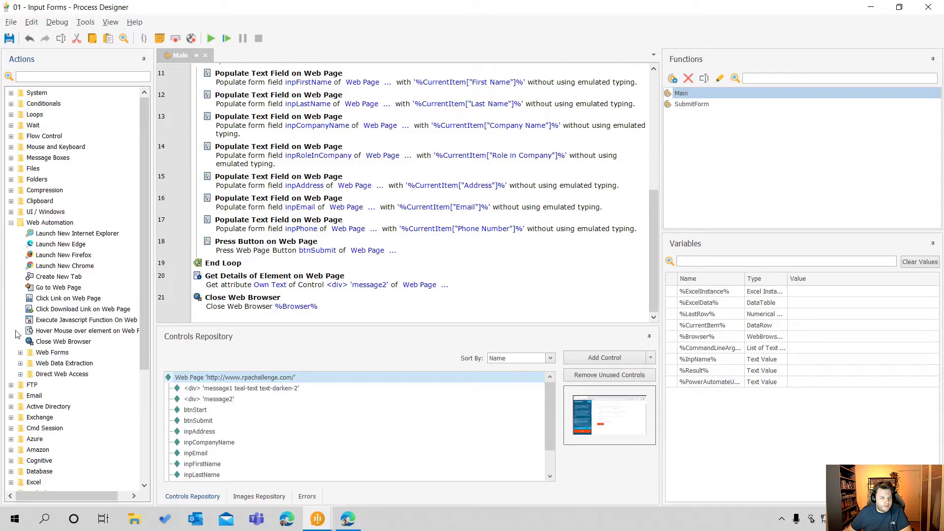
pyautogui.click(20, 374)
pyautogui.scroll(-2, 68, 369)
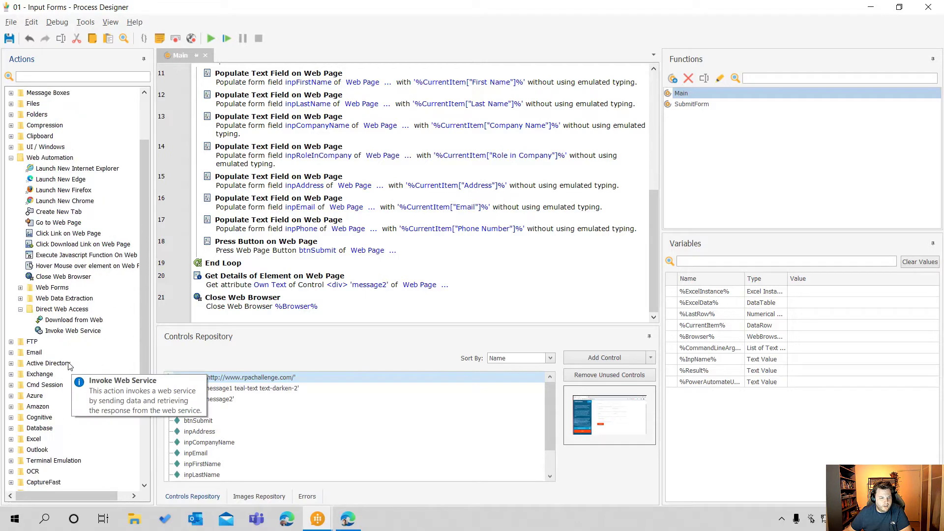
pyautogui.moveTo(67, 336); pyautogui.dragTo(273, 320)
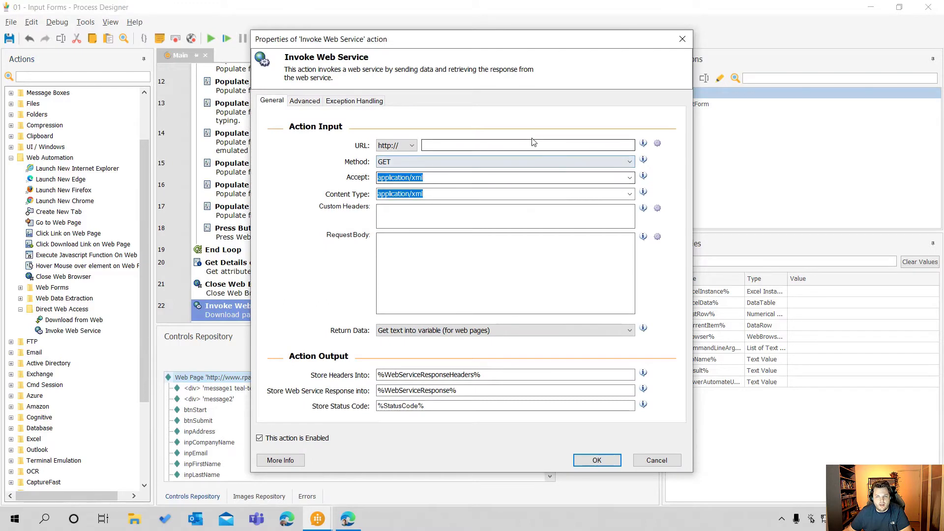
pyautogui.click(465, 146)
pyautogui.click(411, 146)
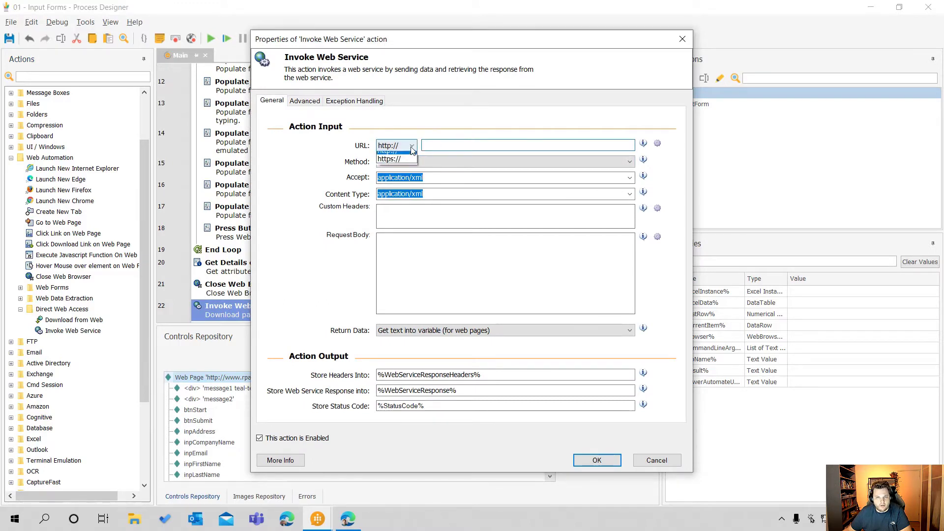
pyautogui.click(393, 166)
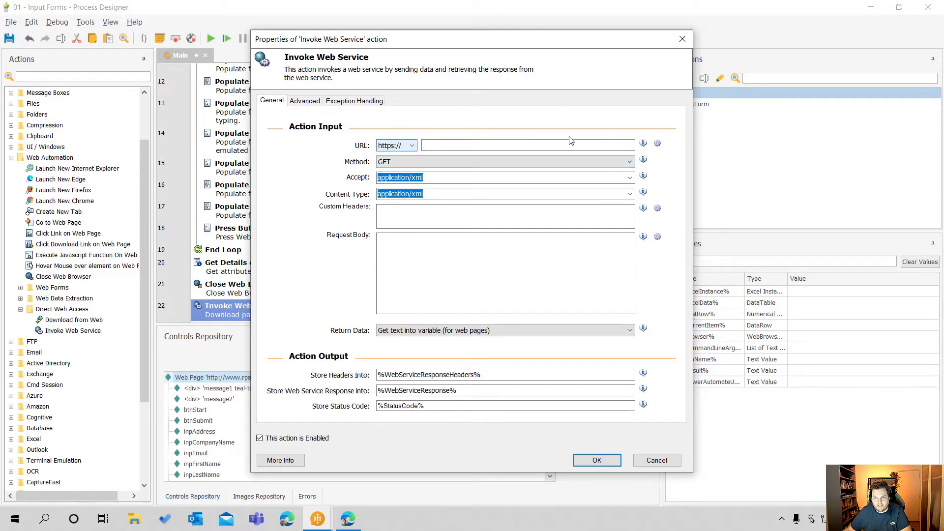
pyautogui.click(658, 144)
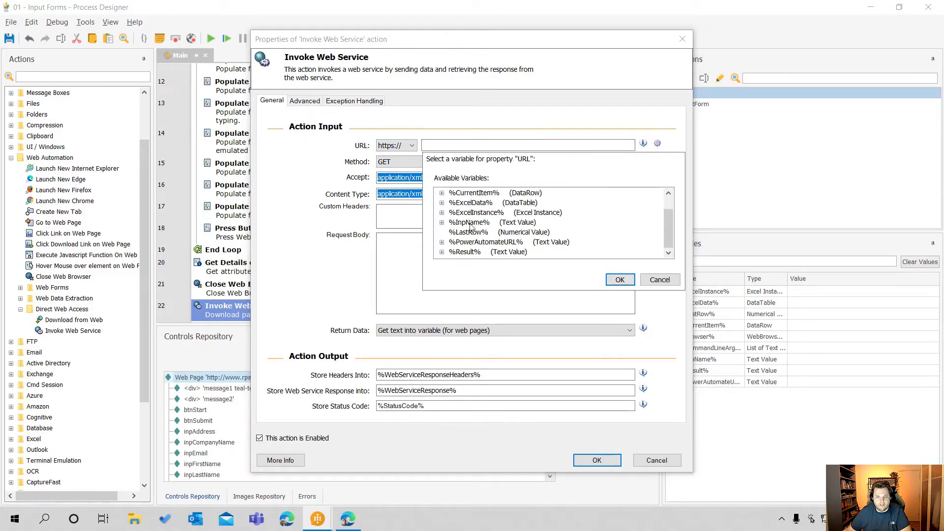
pyautogui.doubleClick(505, 242)
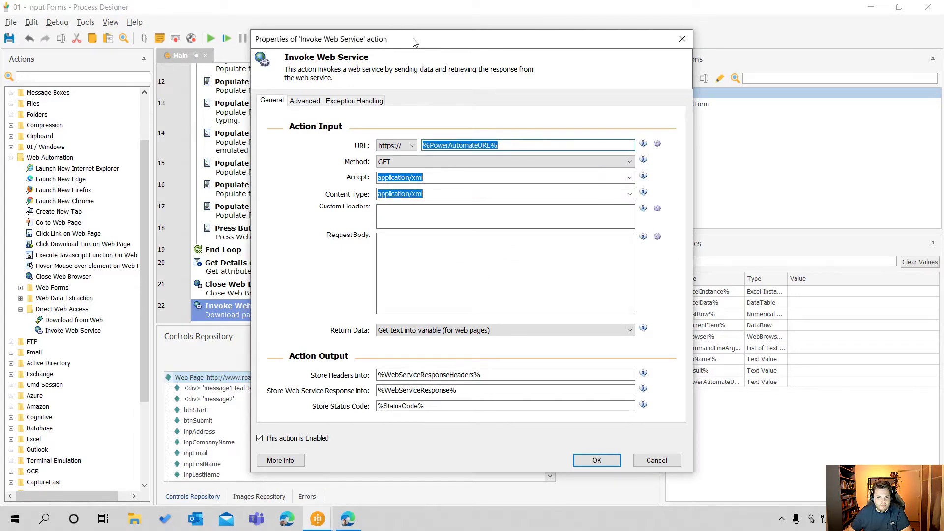
# Set the web service method to POST and both Accept and Content Type to application/json
pyautogui.moveTo(416, 40); pyautogui.dragTo(483, 66)
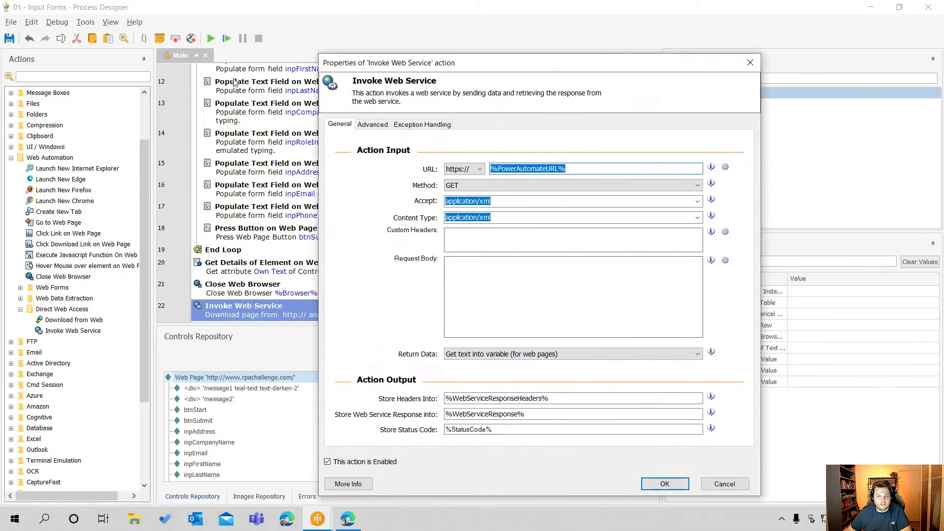
pyautogui.click(541, 186)
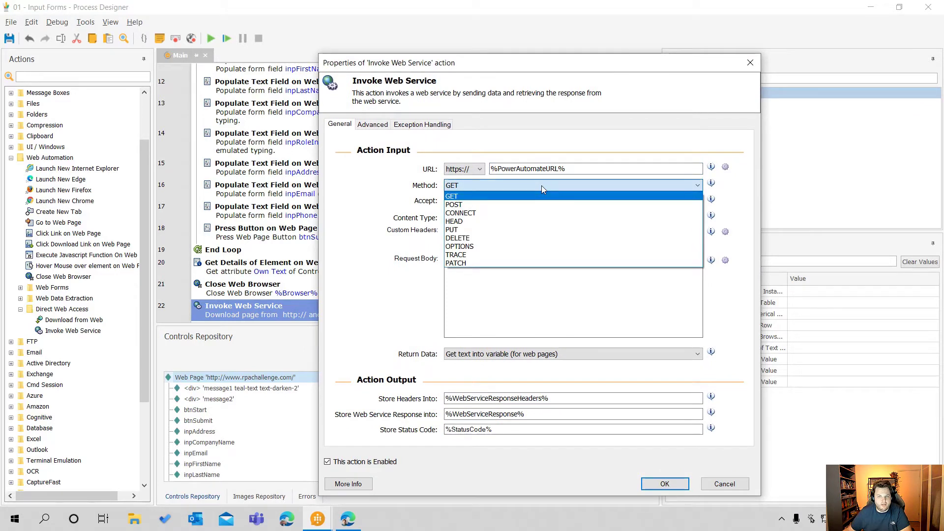
pyautogui.click(492, 206)
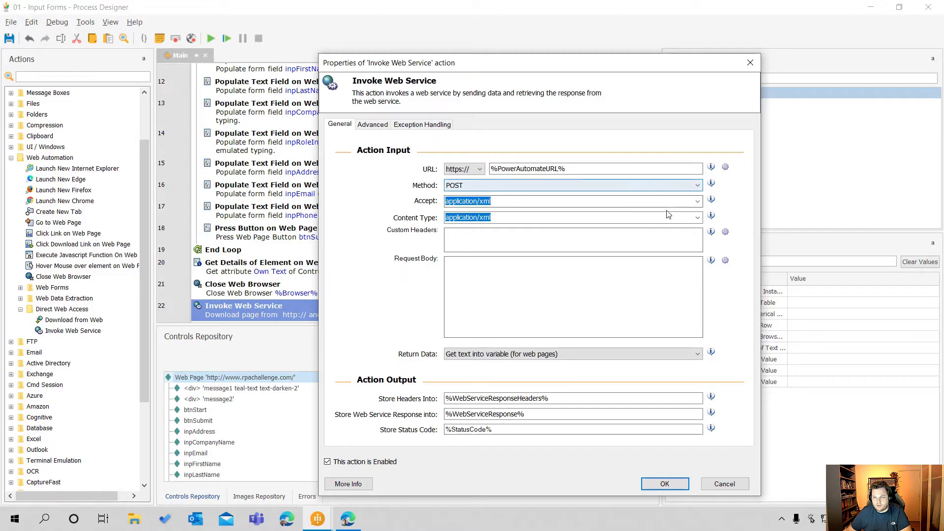
pyautogui.click(698, 203)
pyautogui.click(479, 218)
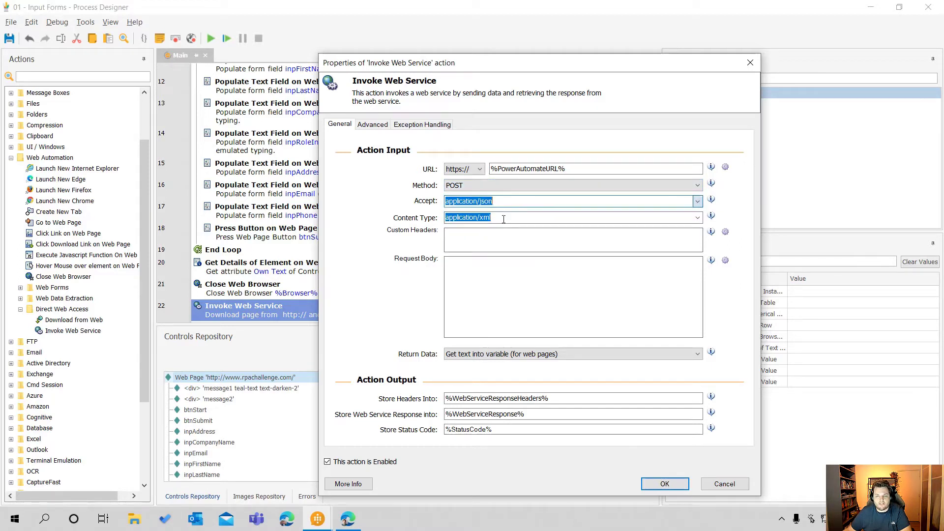
pyautogui.click(695, 218)
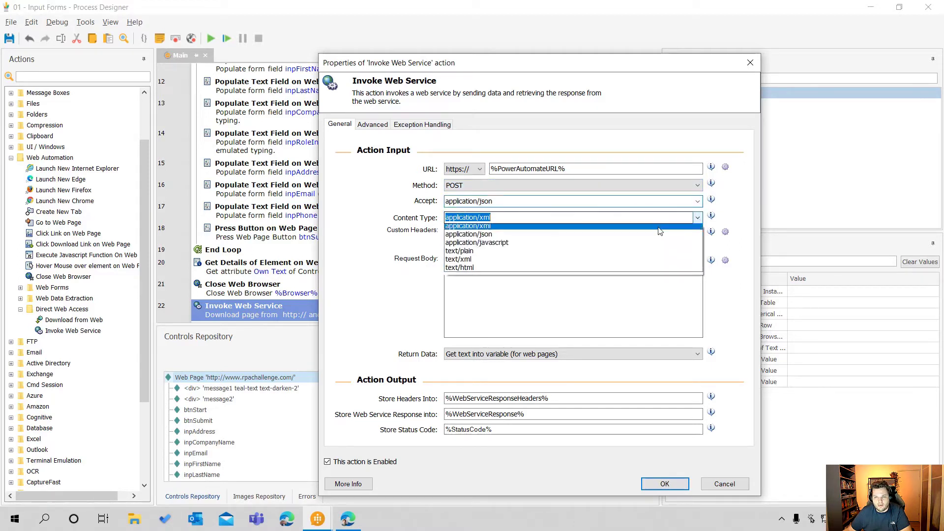
pyautogui.click(463, 236)
# Write a JSON request body containing the keys "result" and "name" with empty string values
pyautogui.click(521, 233)
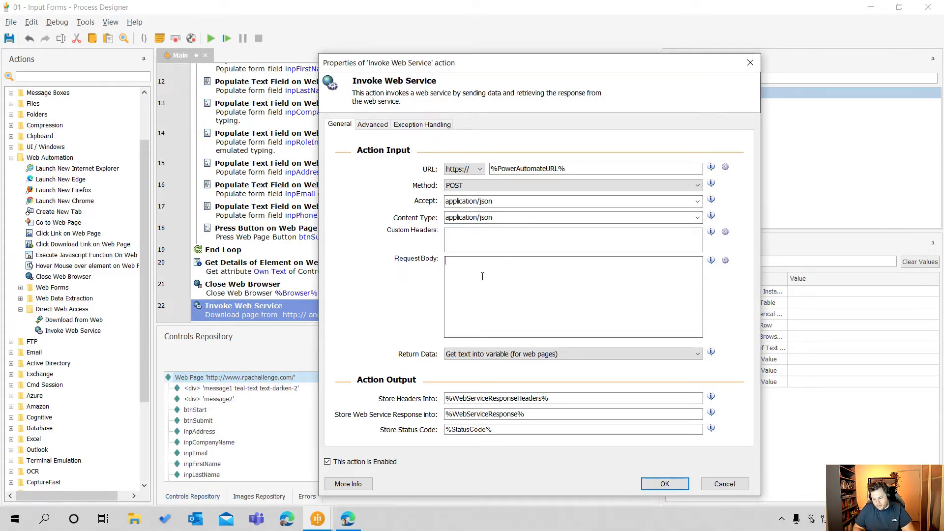
pyautogui.write('{   ')
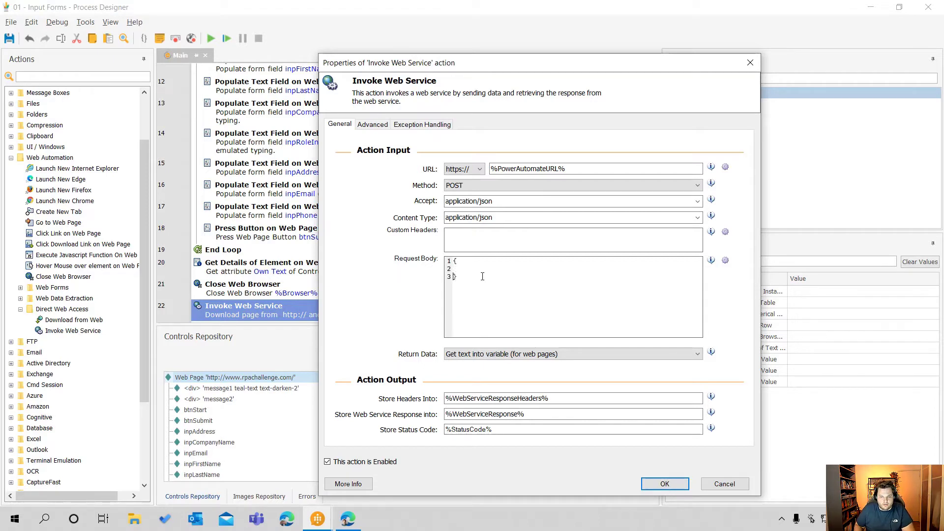
pyautogui.write('"result":"",')
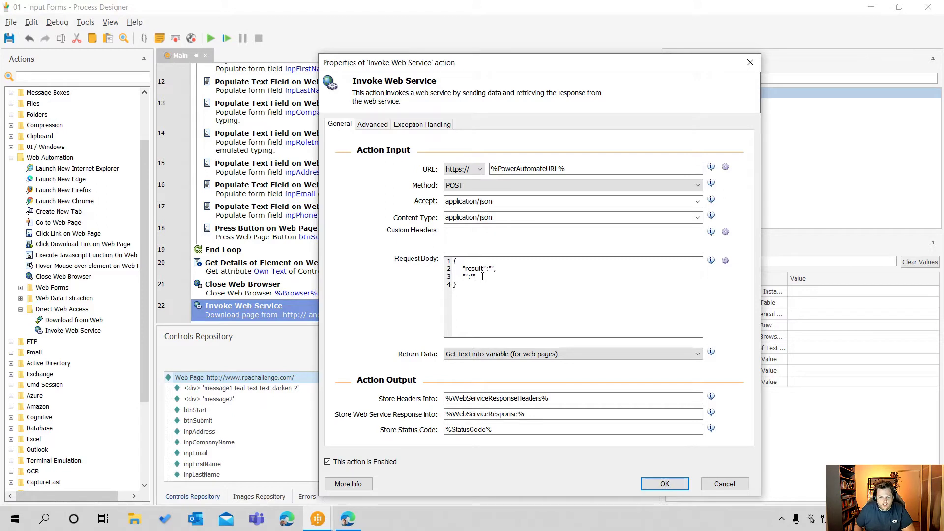
pyautogui.write('name')
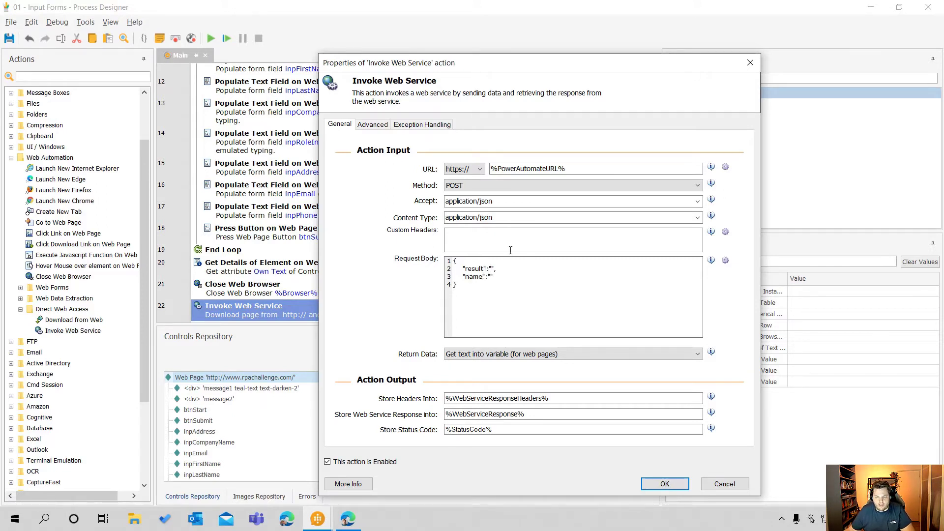
# Insert %Result% as the "result" value and %InpName% as the "name" value in the request body, and accept the action
pyautogui.click(726, 261)
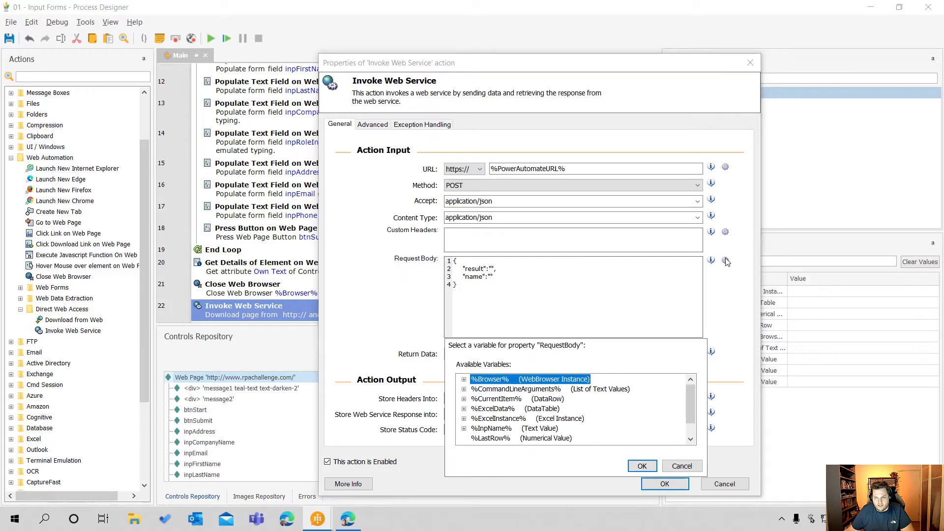
pyautogui.scroll(-1, 523, 417)
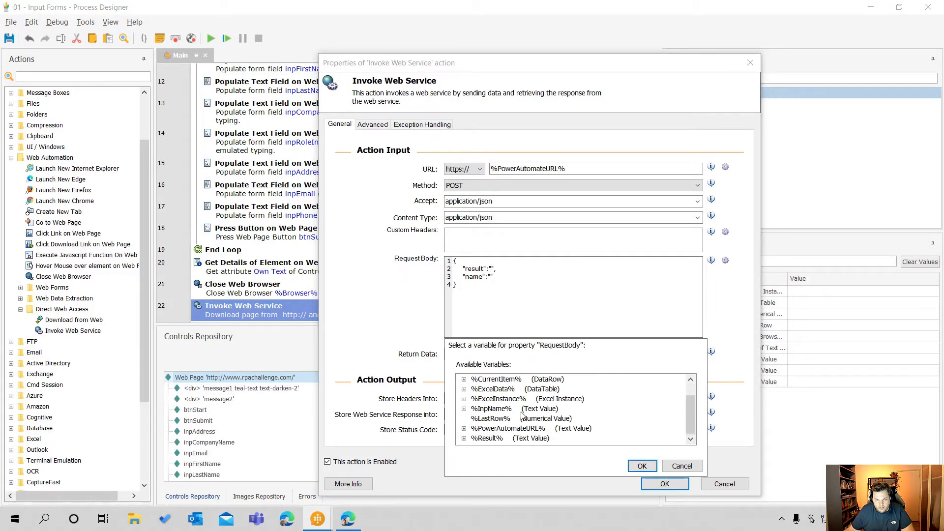
pyautogui.doubleClick(487, 438)
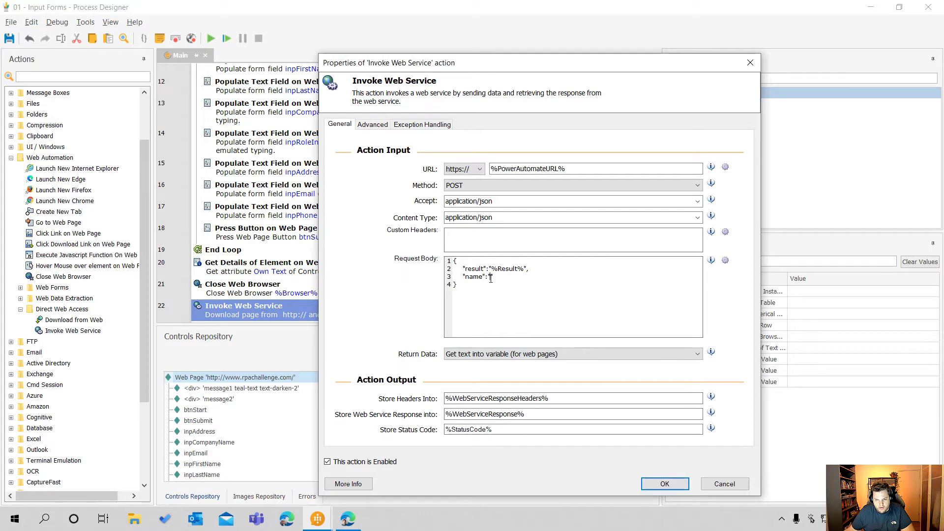
pyautogui.click(726, 261)
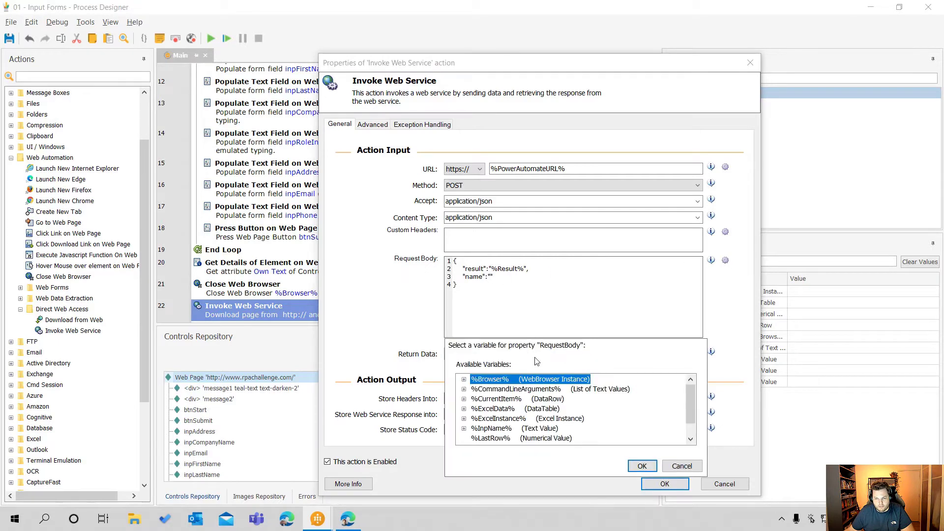
pyautogui.click(494, 431)
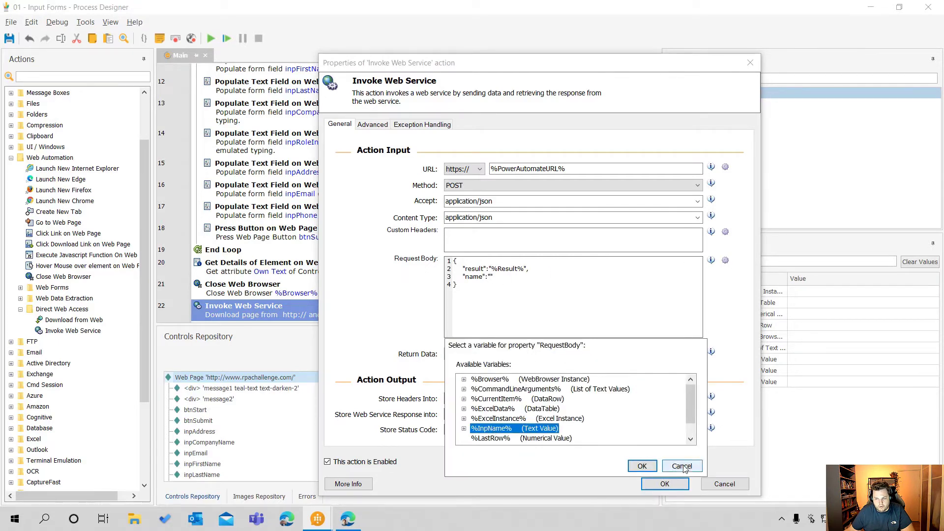
pyautogui.click(642, 465)
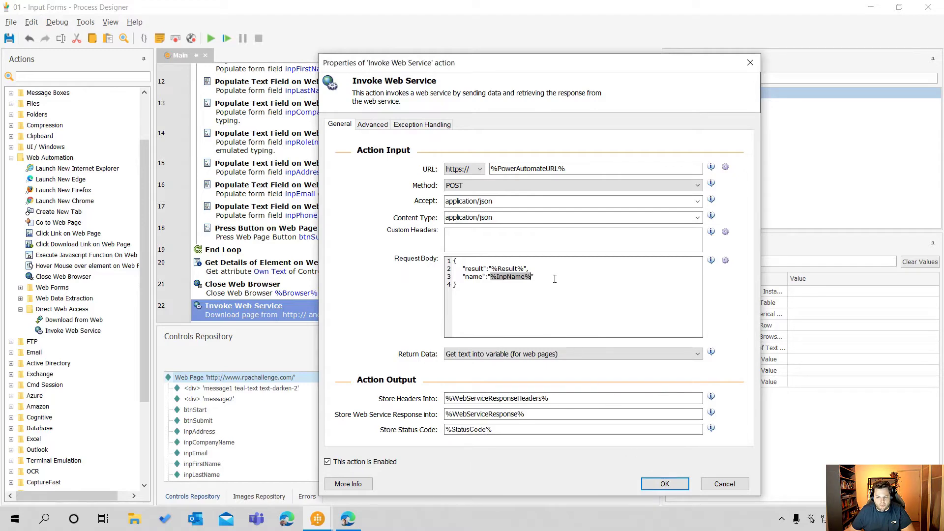
pyautogui.moveTo(534, 289); pyautogui.dragTo(453, 261)
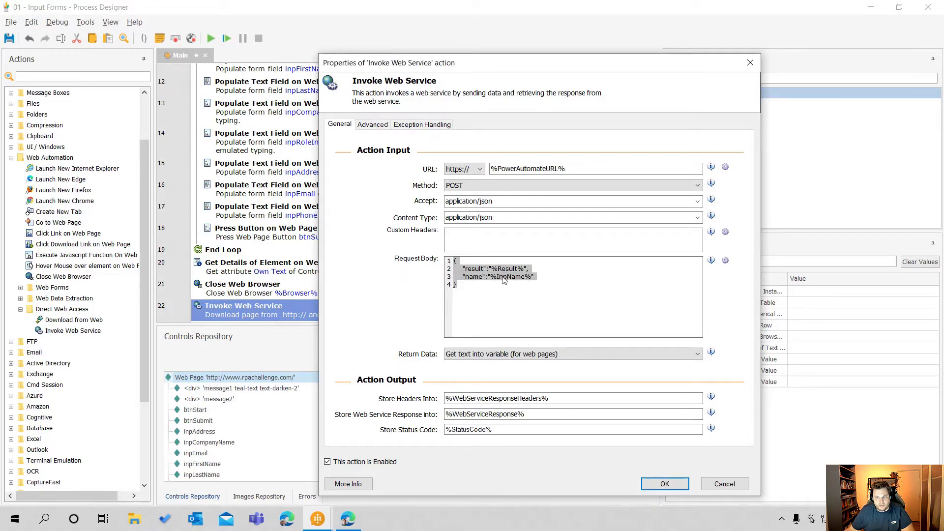
pyautogui.click(664, 484)
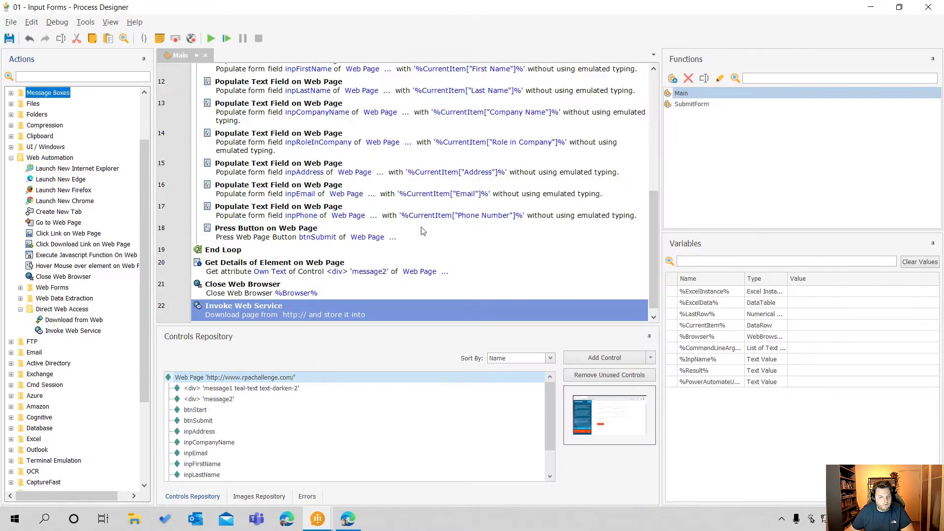
pyautogui.click(447, 192)
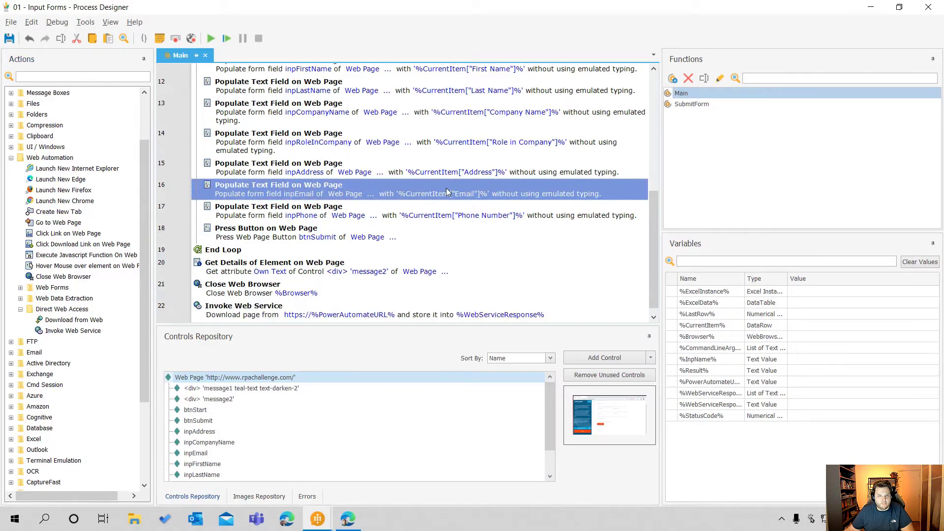
# Switch to the Run WinAutomation flow in the browser, run a test with the trigger performed manually, and return to the browser after the desktop process
pyautogui.hotkey('alt', 'Tab')
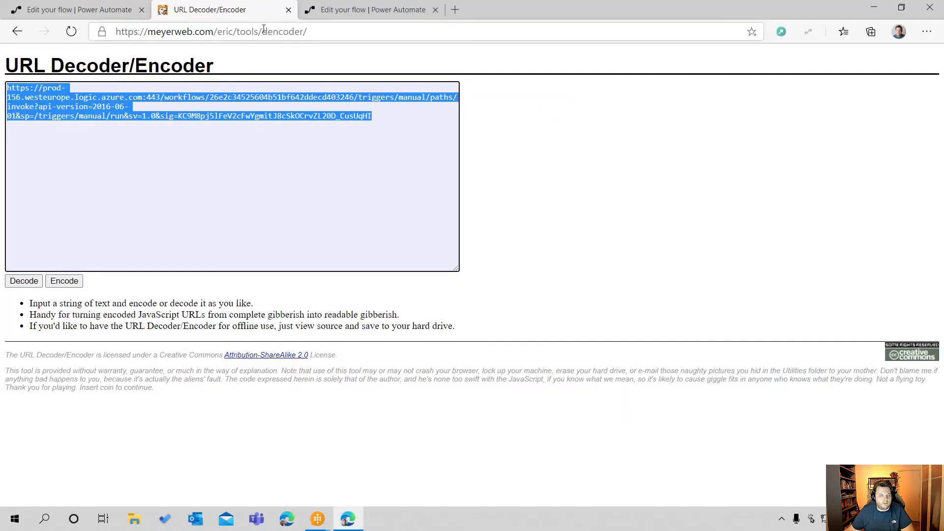
pyautogui.click(337, 14)
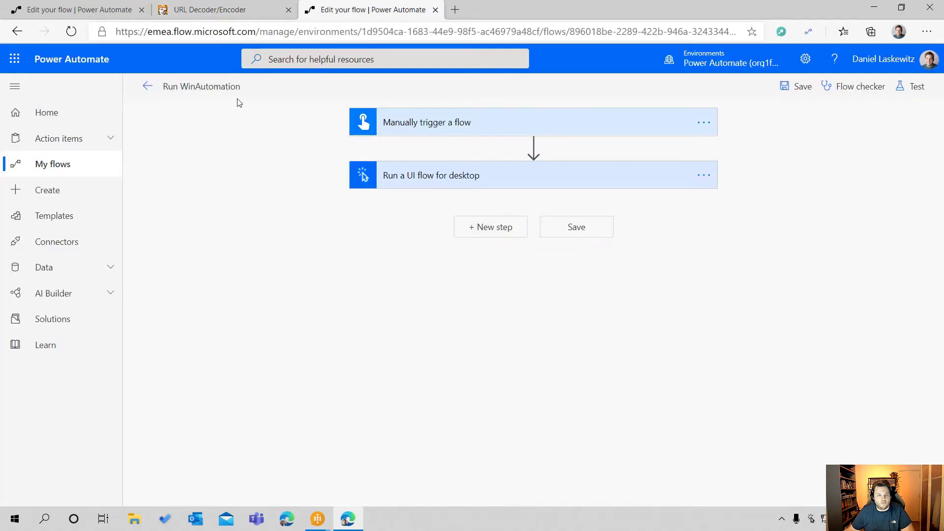
pyautogui.click(914, 86)
pyautogui.click(784, 118)
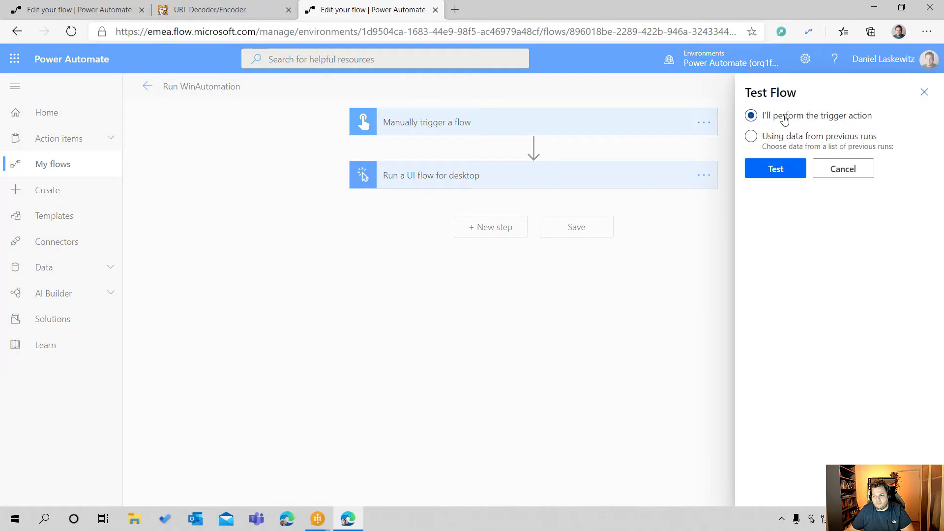
pyautogui.click(780, 171)
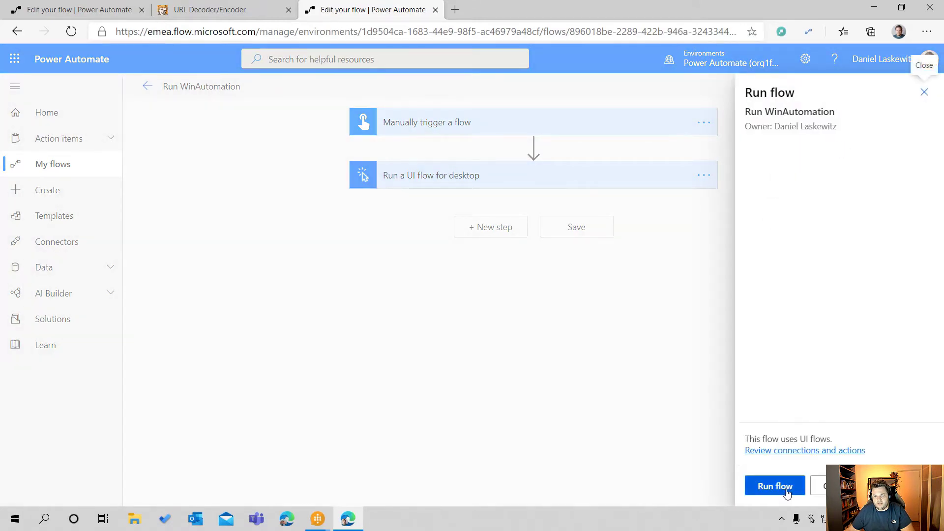
pyautogui.click(785, 489)
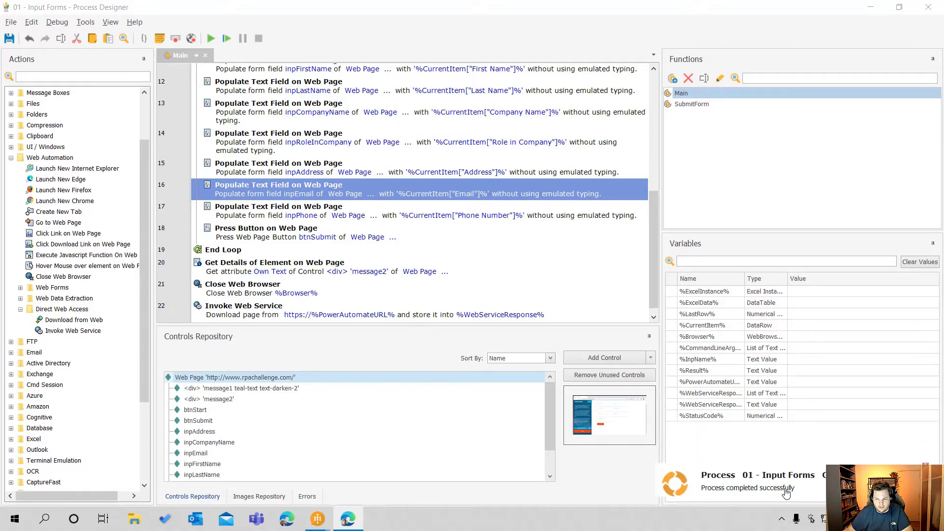
pyautogui.click(352, 516)
pyautogui.click(351, 517)
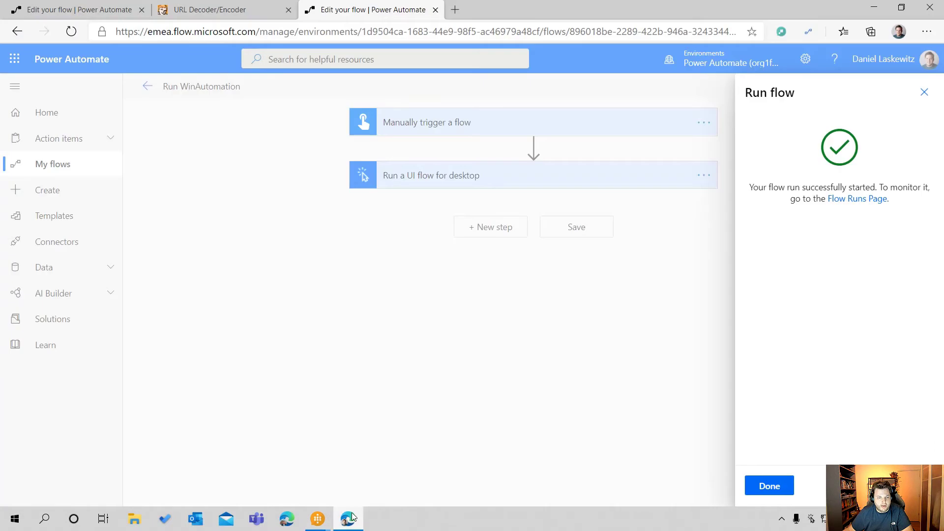
# Open the details page of the WinAutomation Response flow and check its run history
pyautogui.click(85, 9)
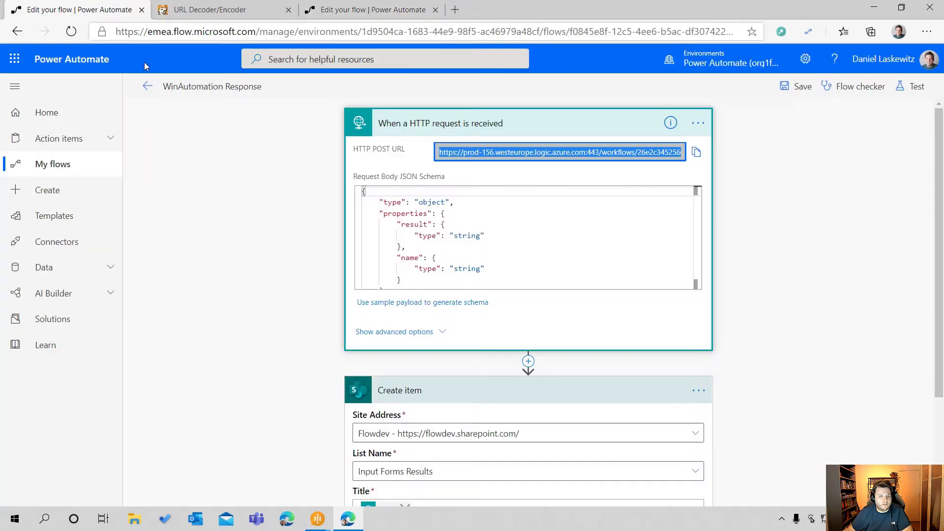
pyautogui.click(148, 87)
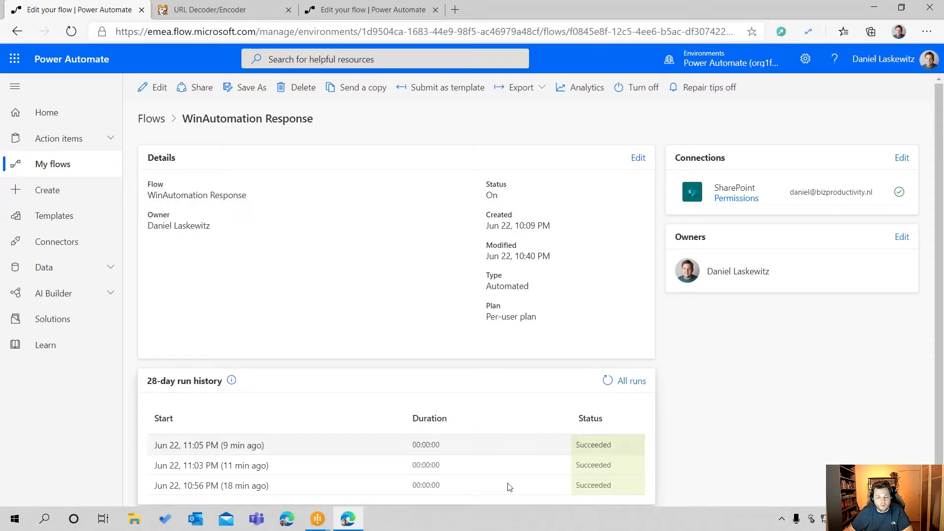
pyautogui.click(318, 518)
pyautogui.click(354, 479)
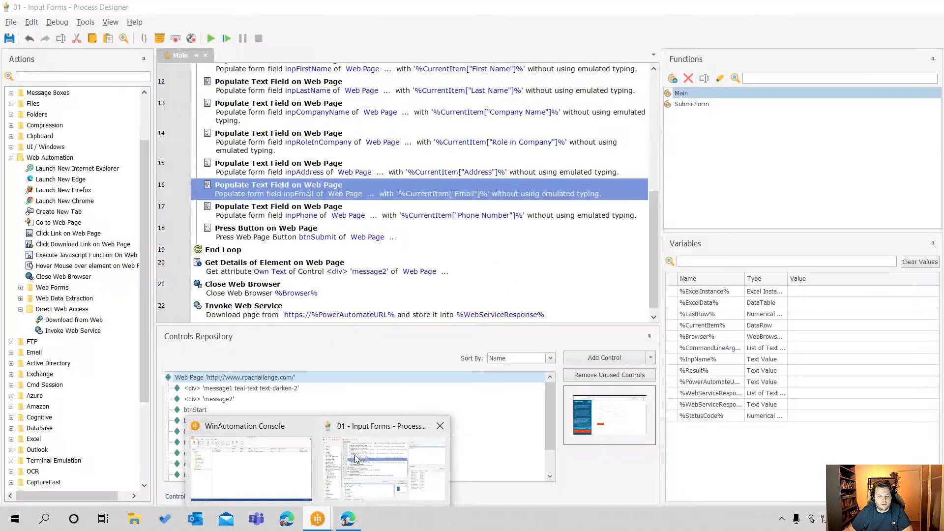
pyautogui.scroll(-1, 358, 253)
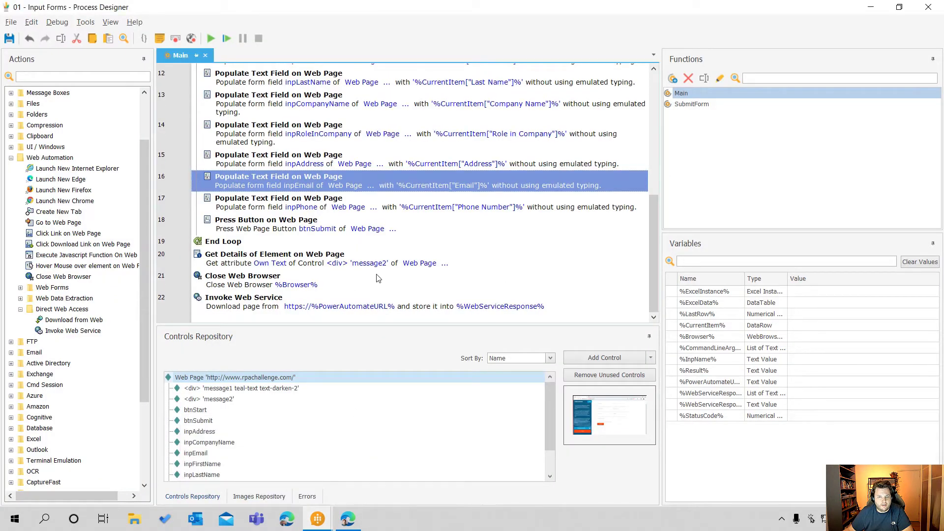
pyautogui.scroll(10, 378, 278)
pyautogui.doubleClick(357, 130)
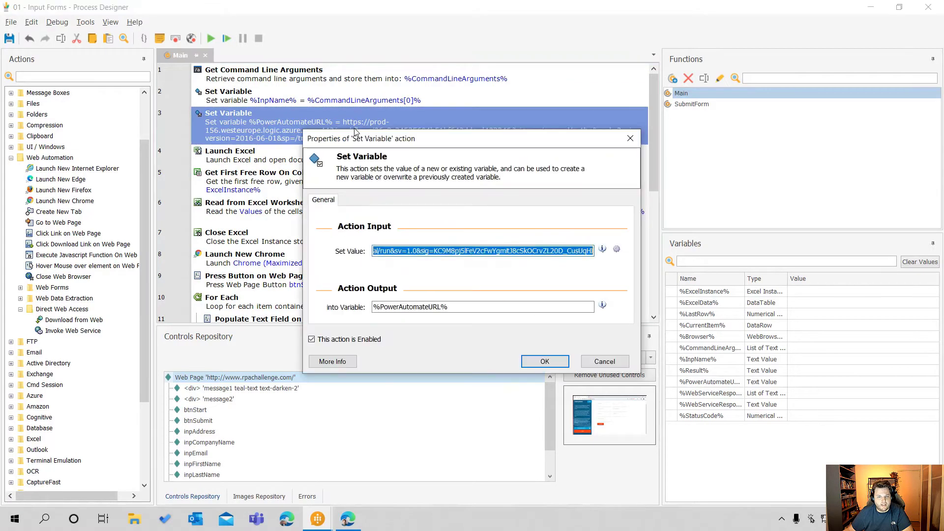
pyautogui.click(392, 250)
pyautogui.press('Home')
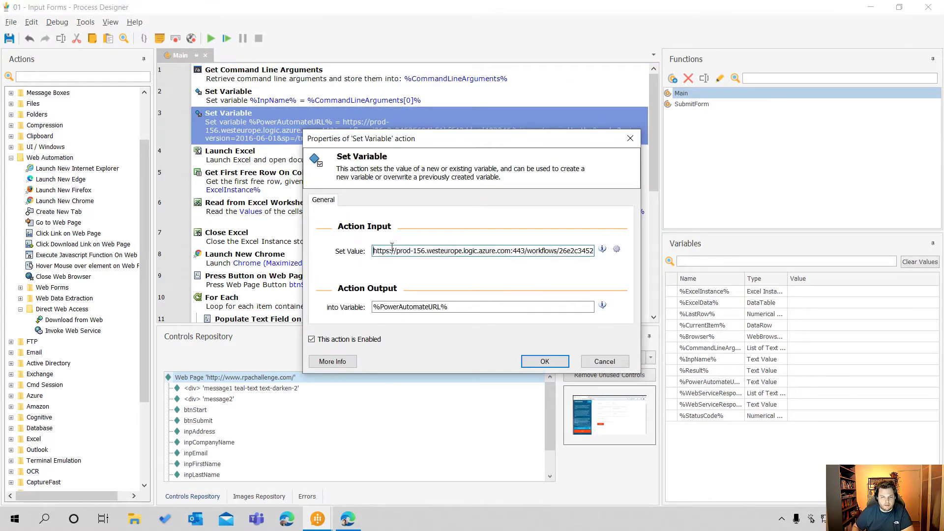
pyautogui.press('Delete')
pyautogui.press('Delete')
pyautogui.press('Delete')
pyautogui.press('Delete')
pyautogui.press('Delete')
pyautogui.press('Delete')
pyautogui.press('Delete')
pyautogui.press('Delete')
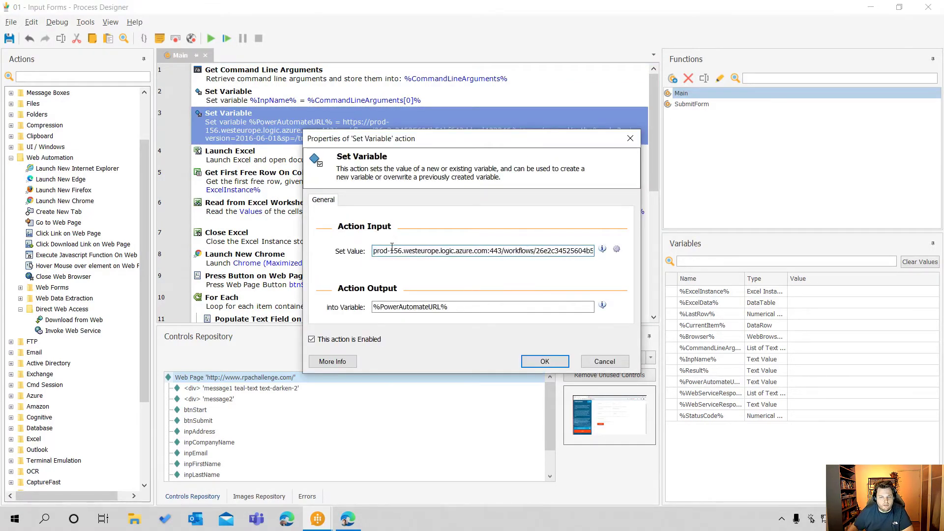
pyautogui.rightClick(399, 248)
pyautogui.click(559, 360)
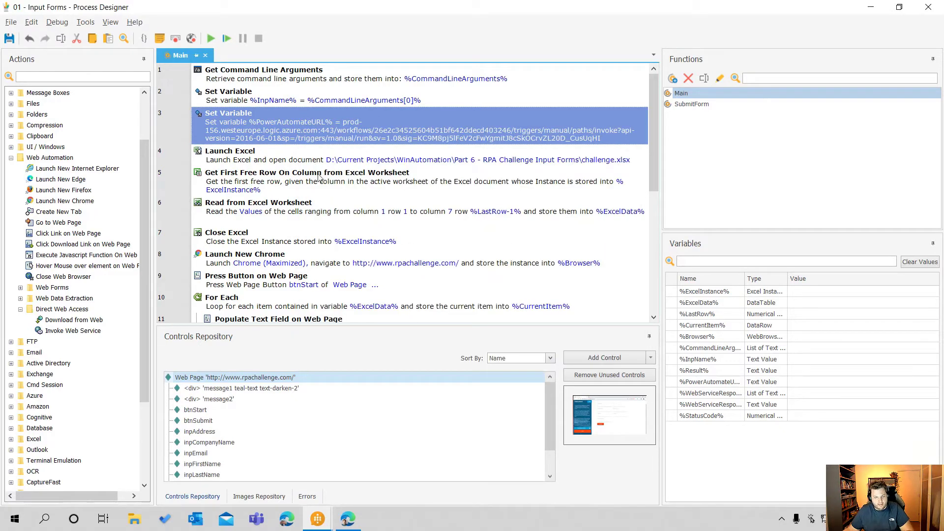
# Switch to the Run WinAutomation flow in the browser, test it again with a manual trigger, and return to the browser once the process completes
pyautogui.click(339, 519)
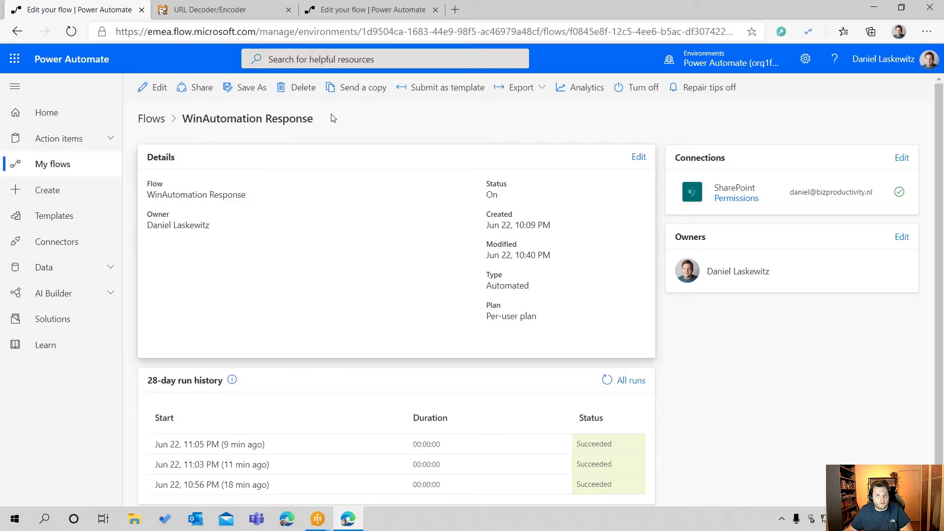
pyautogui.click(332, 18)
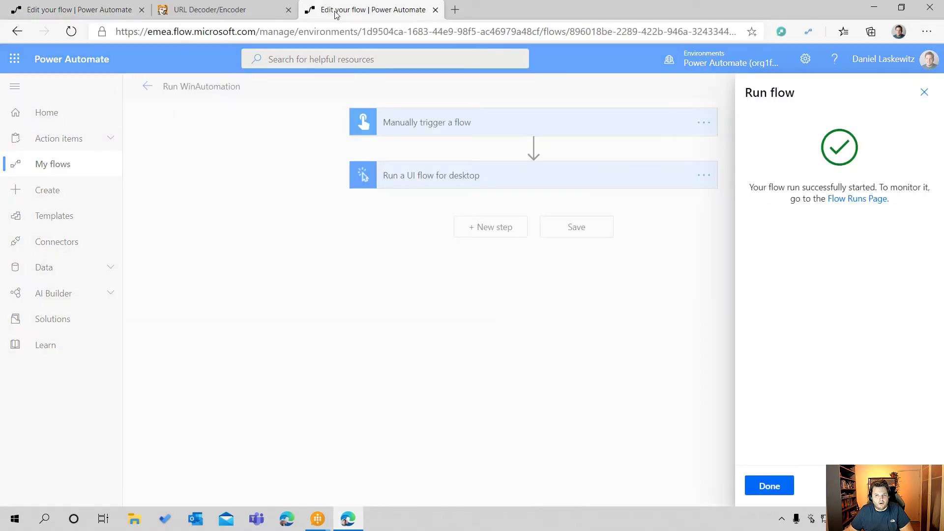
pyautogui.click(769, 484)
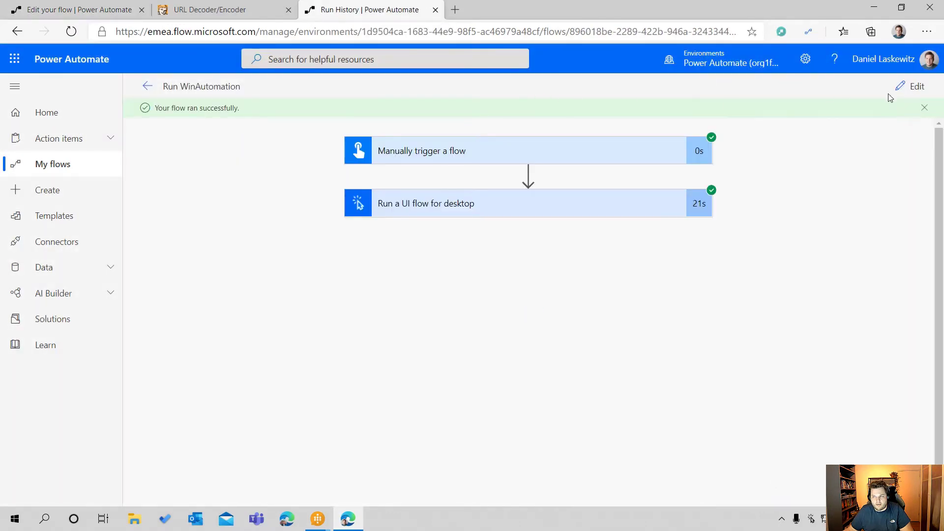
pyautogui.click(909, 87)
pyautogui.click(916, 87)
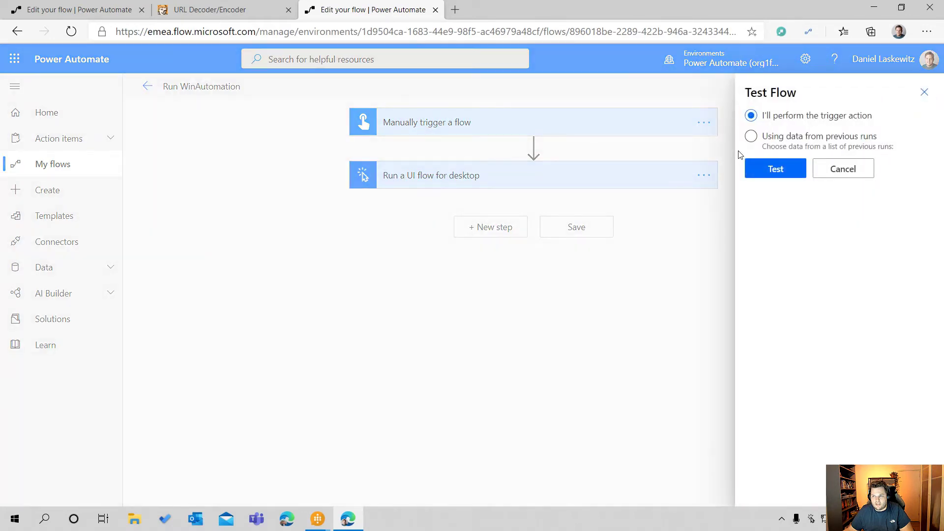
pyautogui.click(771, 166)
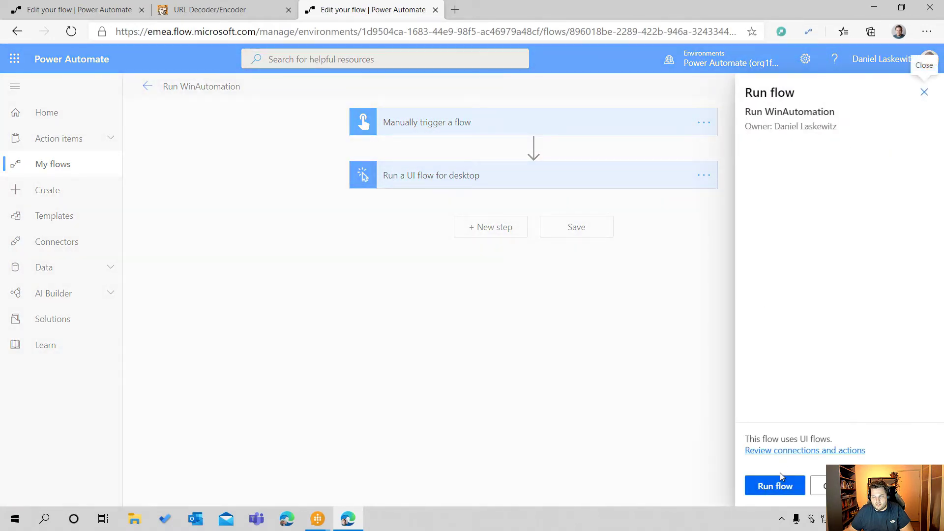
pyautogui.click(777, 486)
pyautogui.click(776, 486)
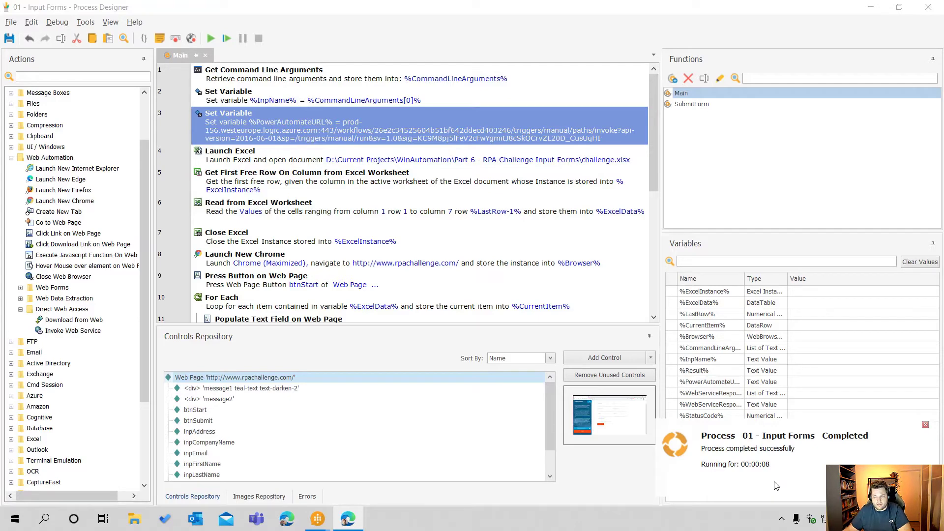
pyautogui.click(348, 518)
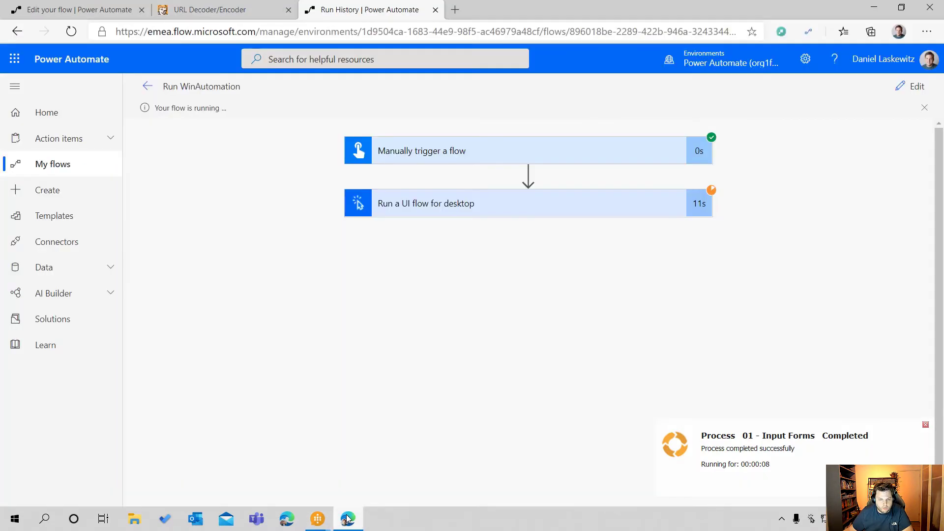
# Refresh the WinAutomation Response flow's run history several times to check for a new run
pyautogui.click(79, 11)
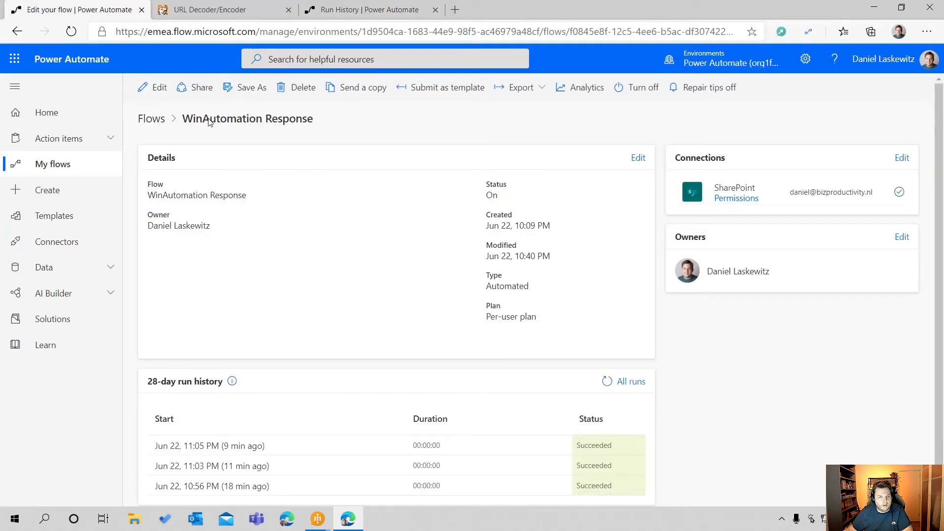
pyautogui.click(607, 383)
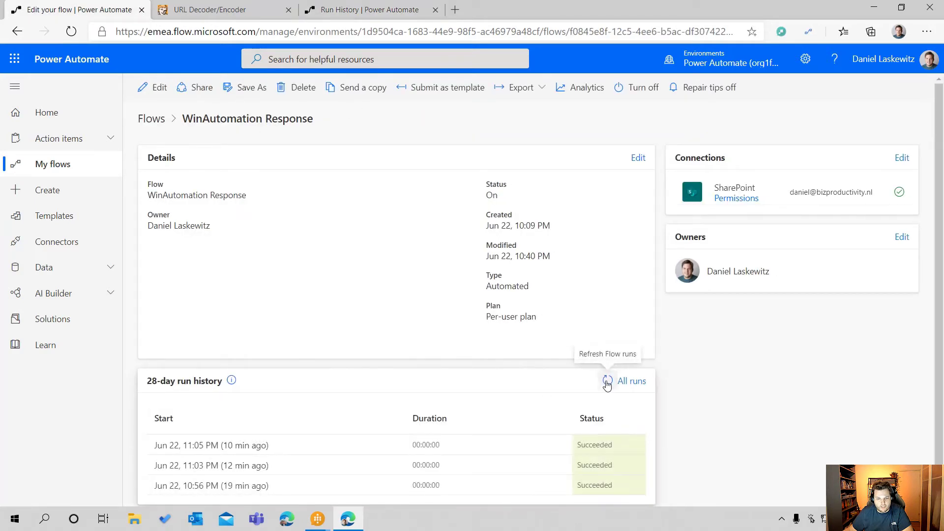
pyautogui.click(607, 380)
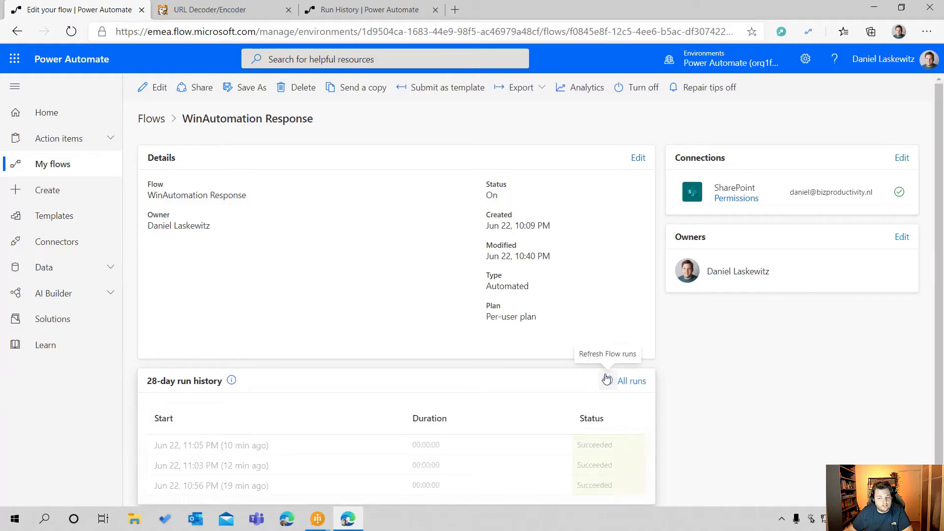
pyautogui.click(607, 381)
pyautogui.click(610, 383)
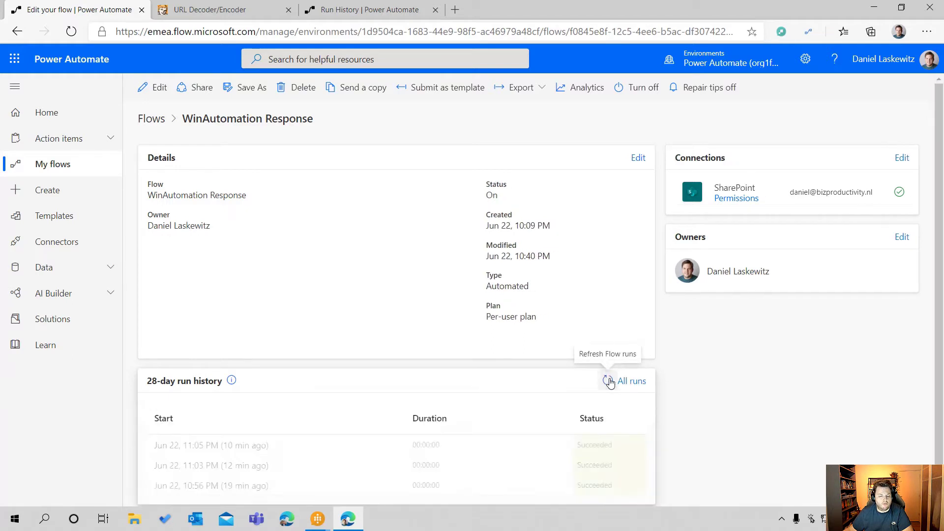
pyautogui.click(611, 381)
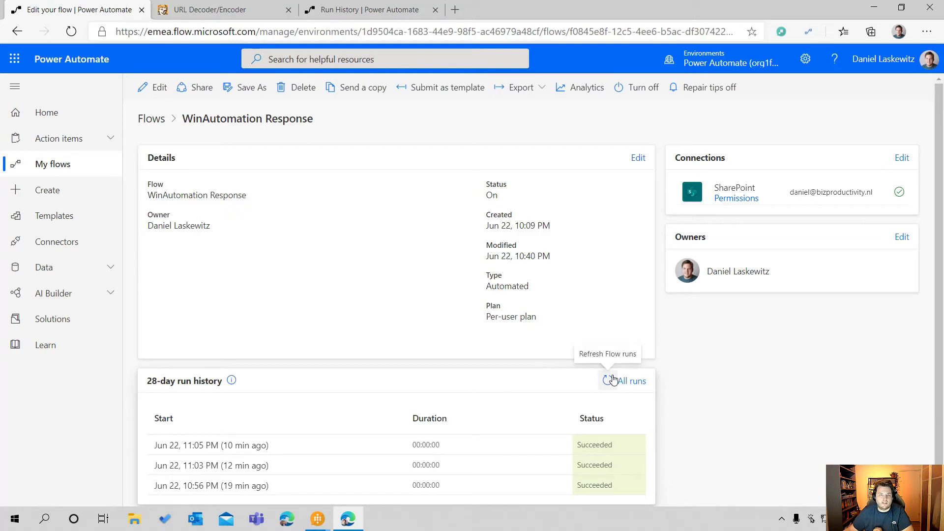
pyautogui.click(609, 381)
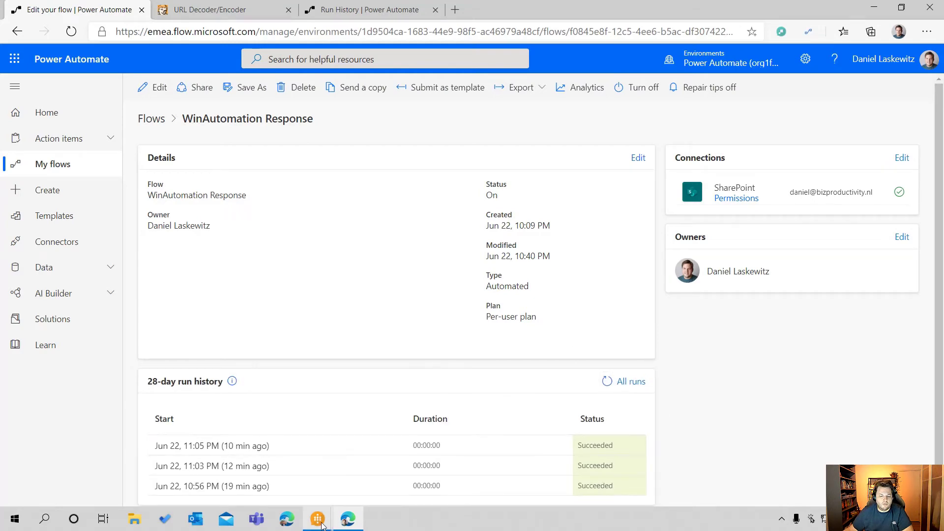
# Back in the Process Designer, disable Encode Request Body in the advanced settings of the Invoke Web Service action and accept the change
pyautogui.moveTo(320, 522)
pyautogui.click(380, 472)
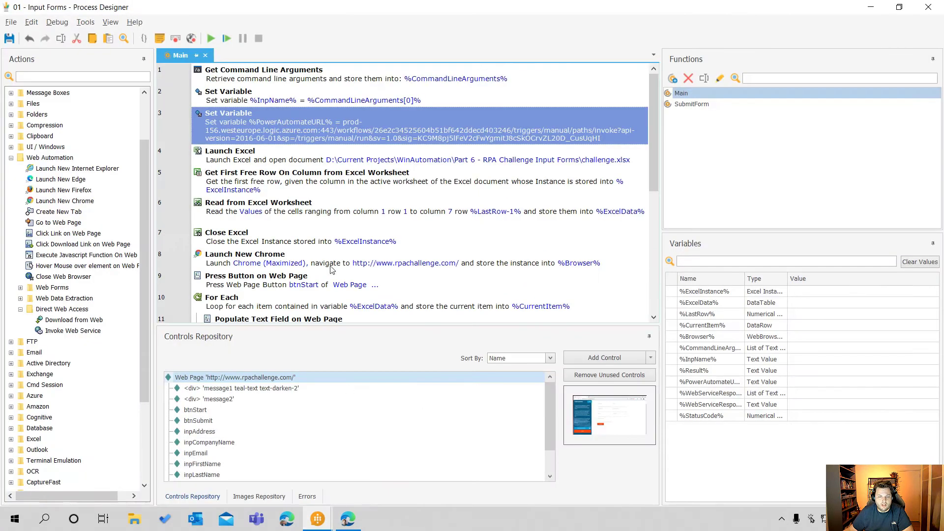
pyautogui.scroll(-5, 331, 269)
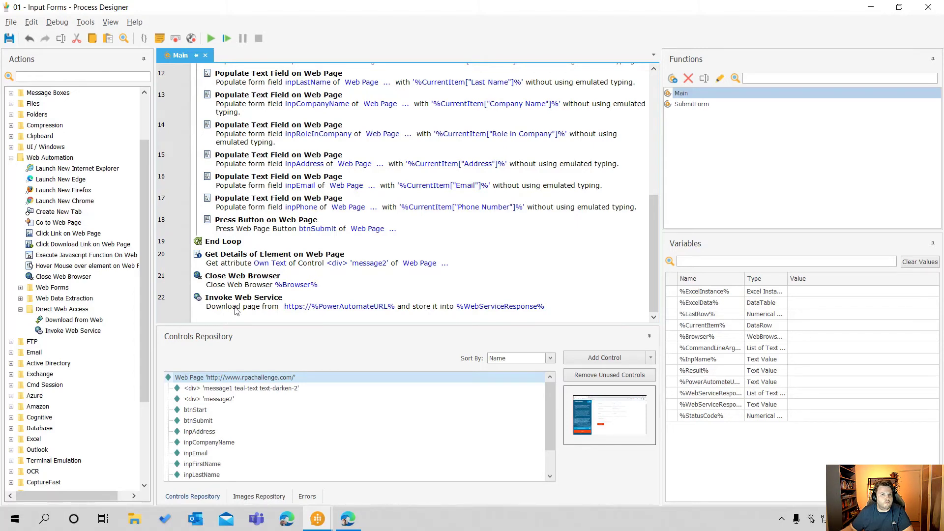
pyautogui.click(422, 306)
pyautogui.doubleClick(421, 306)
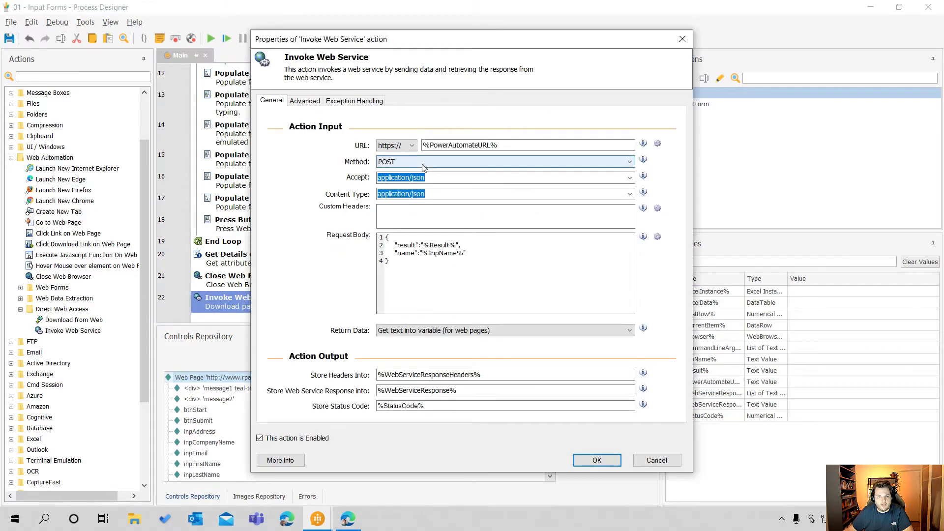
pyautogui.click(306, 101)
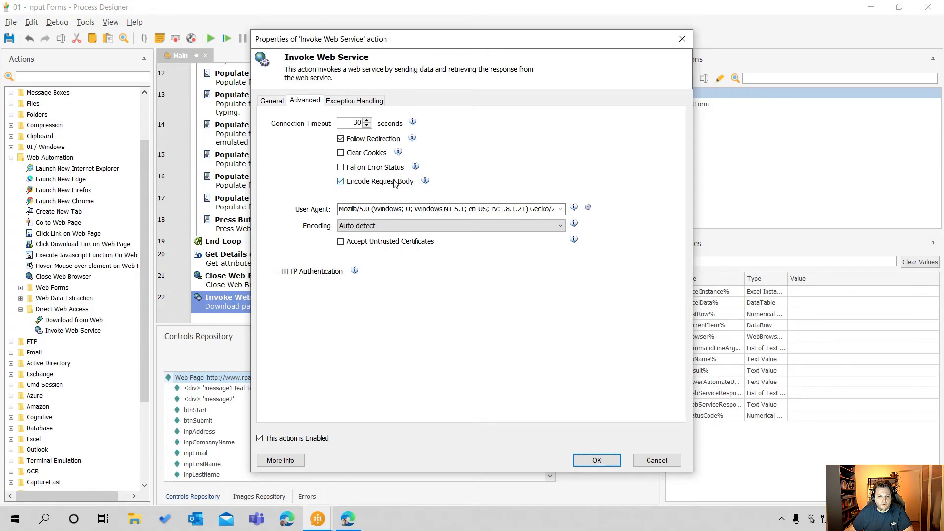
pyautogui.click(341, 181)
pyautogui.click(597, 460)
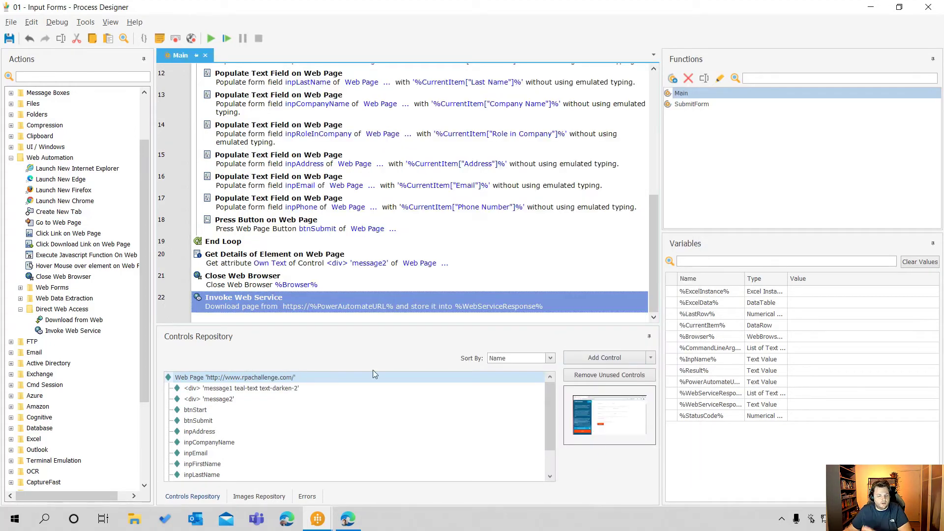
# Rerun the manually triggered test of Run WinAutomation in the browser with the updated web service action, returning there after the desktop process
pyautogui.moveTo(322, 521)
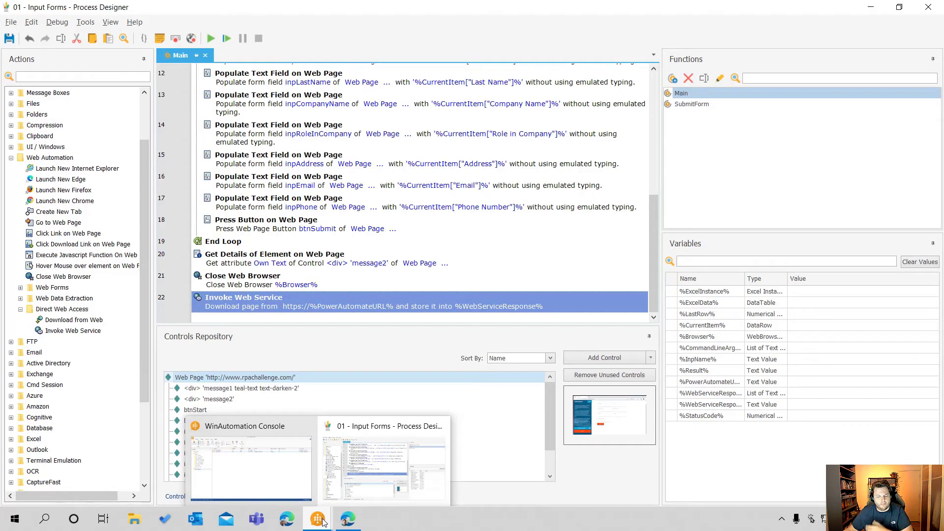
pyautogui.click(349, 519)
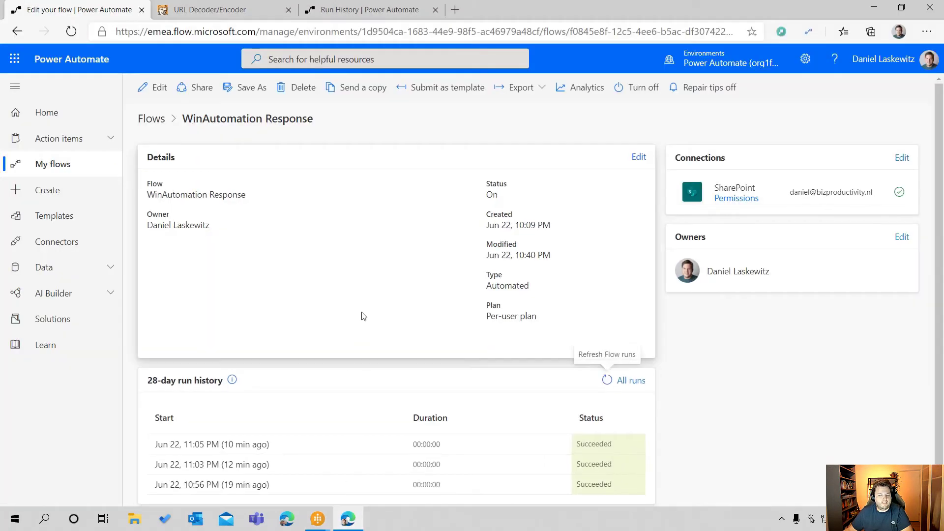
pyautogui.click(341, 11)
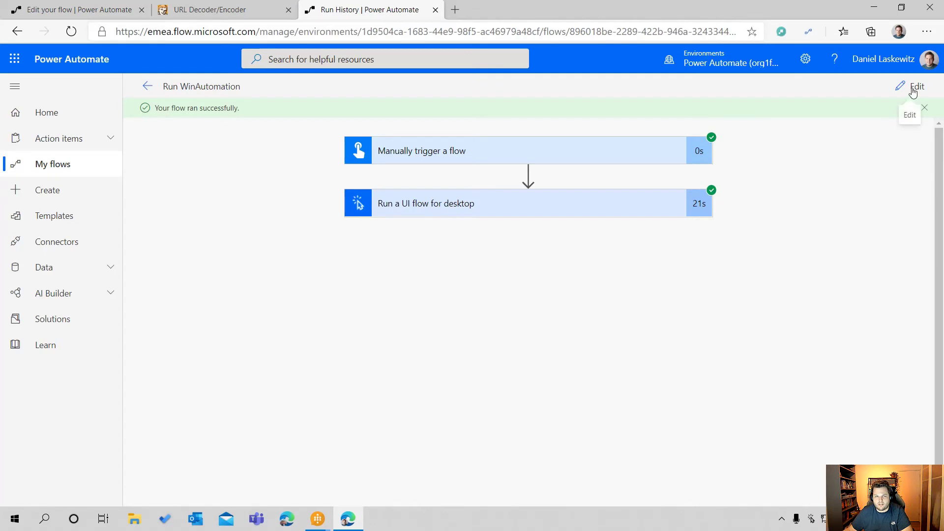
pyautogui.click(913, 92)
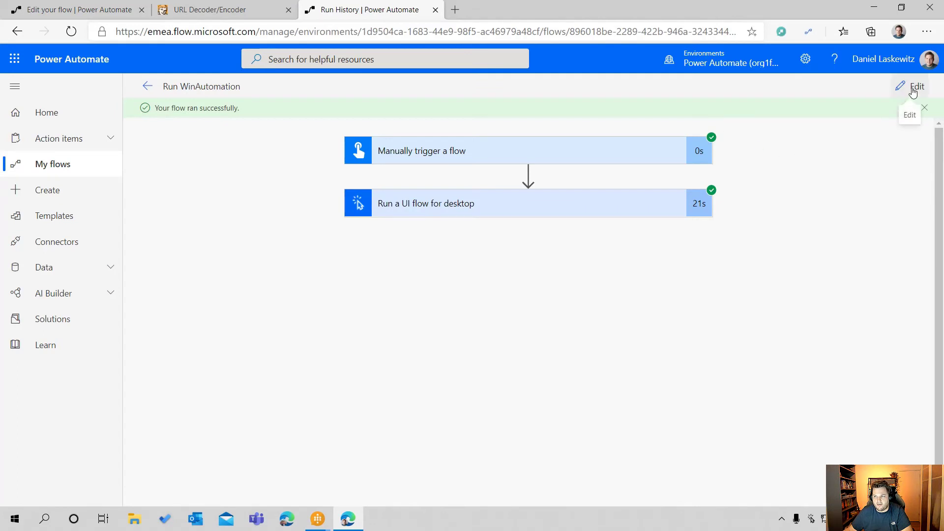
pyautogui.click(904, 91)
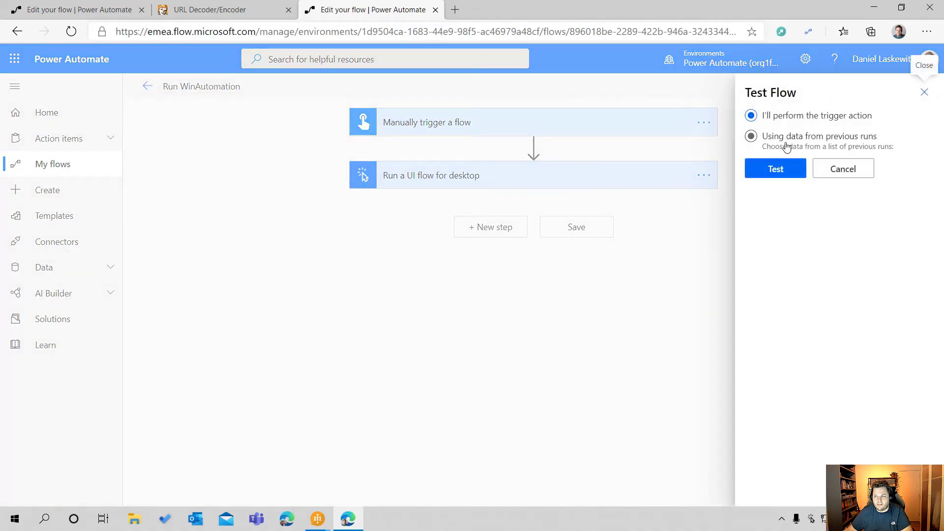
pyautogui.click(775, 170)
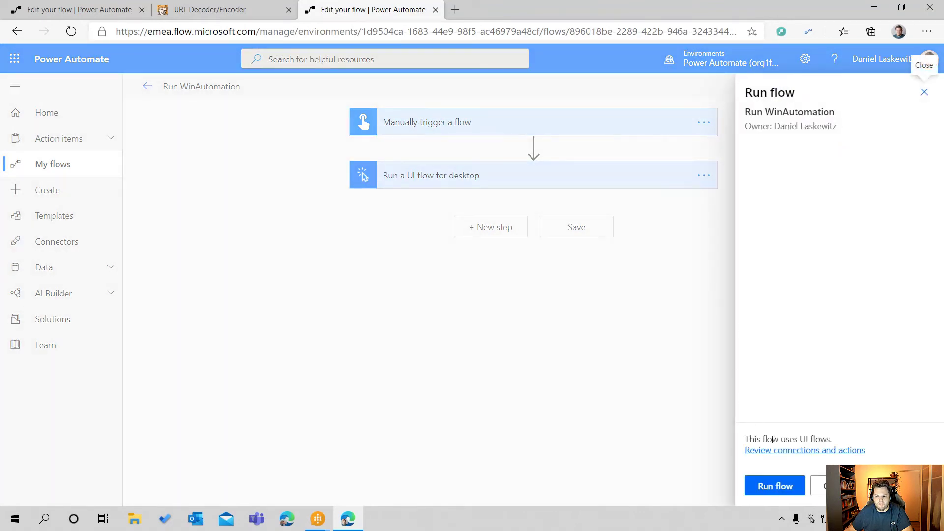
pyautogui.click(785, 484)
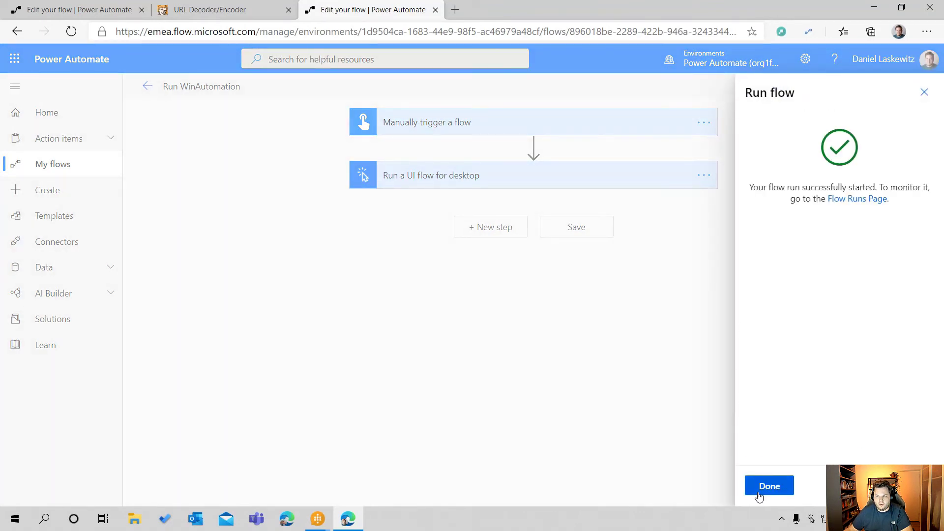
pyautogui.click(767, 487)
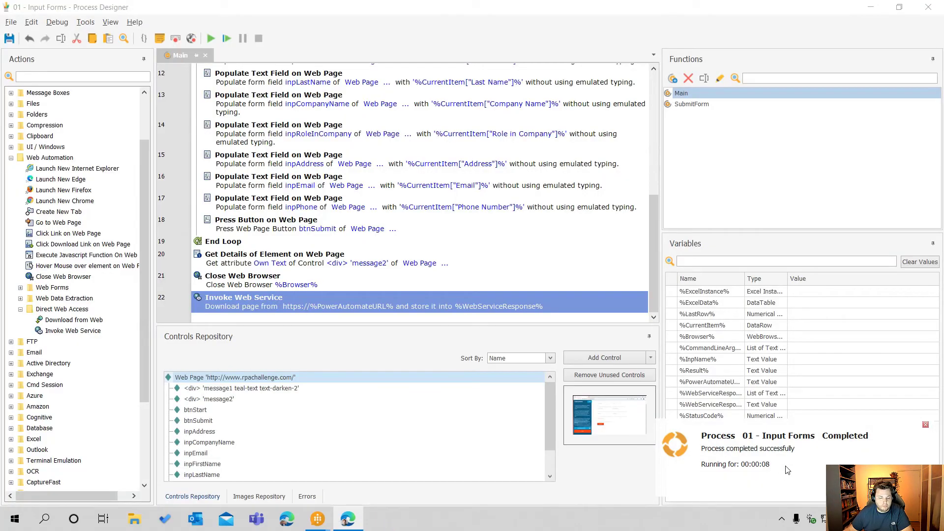
pyautogui.click(348, 521)
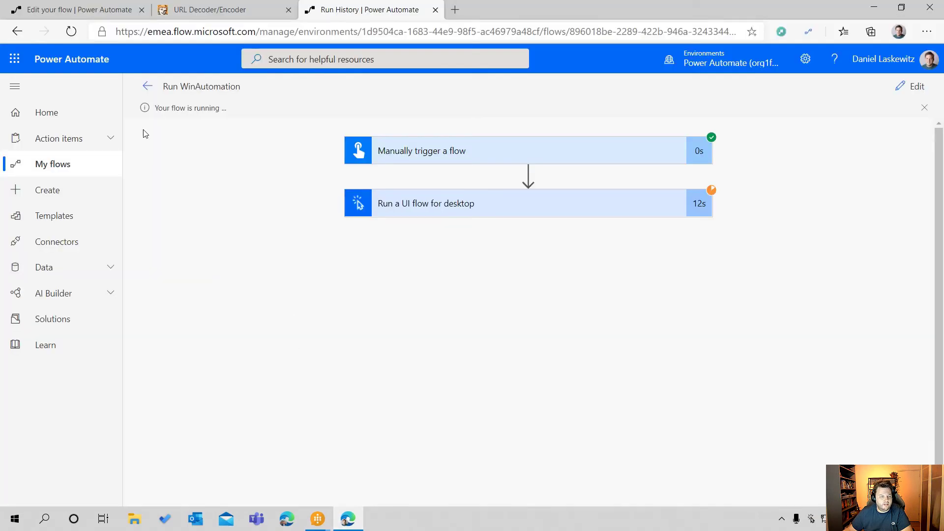
# Refresh the run history of the WinAutomation Response flow and open its newest run
pyautogui.click(79, 9)
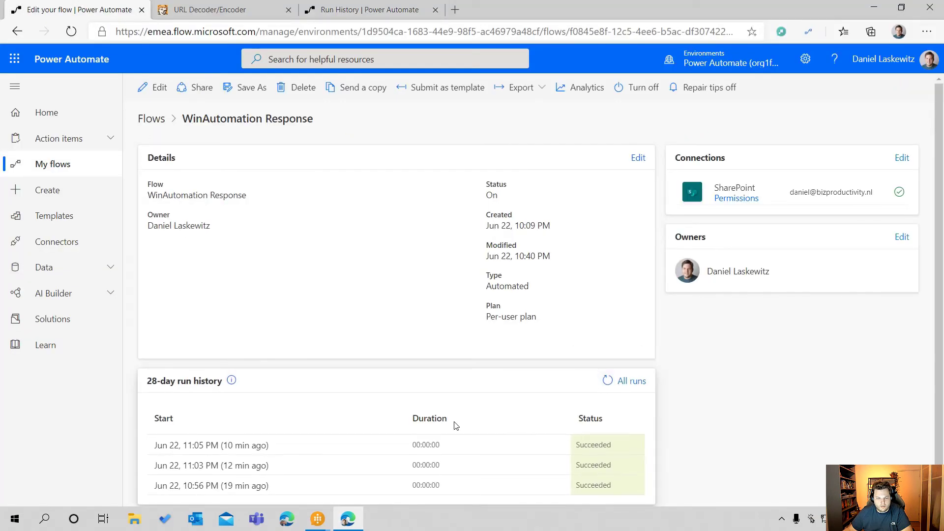
pyautogui.click(607, 382)
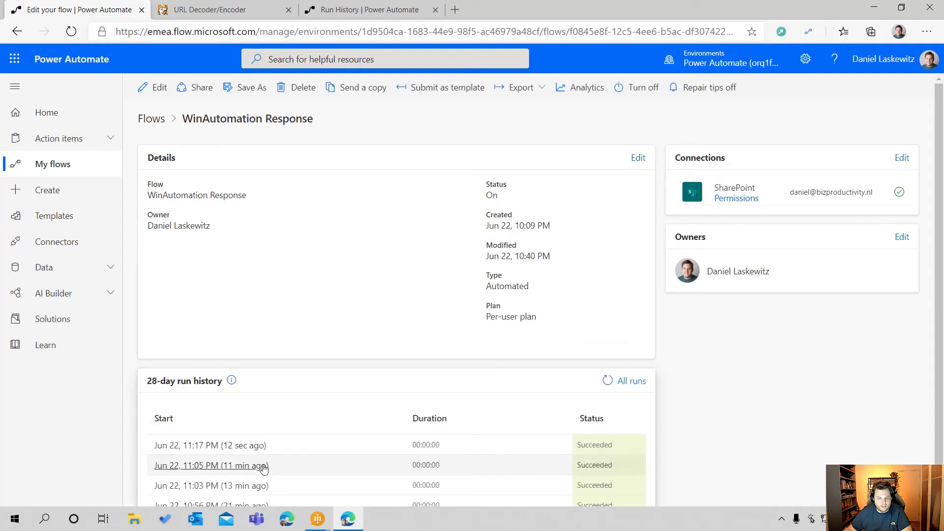
pyautogui.click(248, 445)
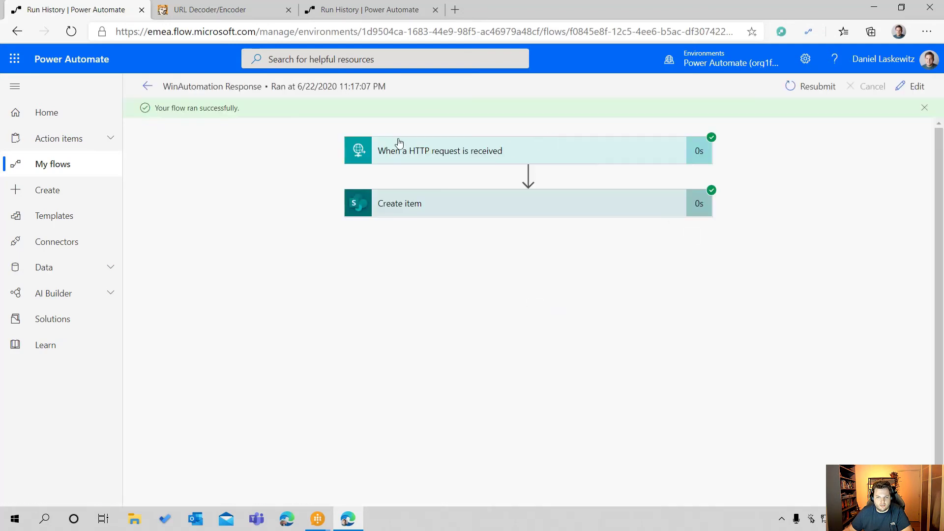
# Expand the HTTP request trigger in this run and examine the result and name values it received
pyautogui.click(560, 154)
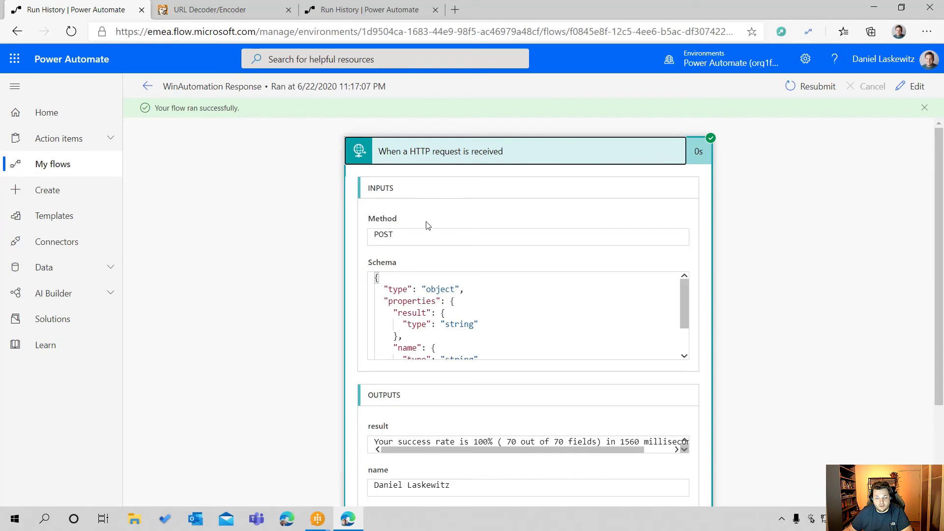
pyautogui.scroll(-2, 764, 364)
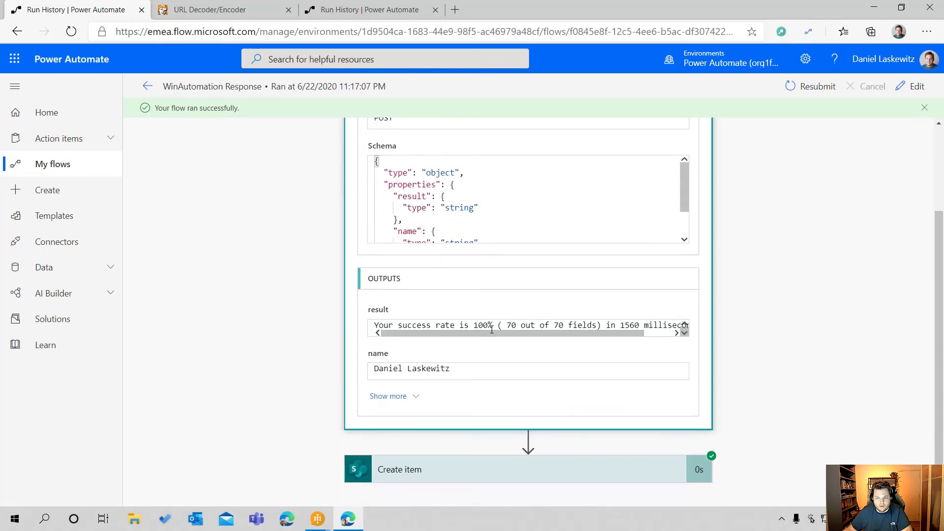
pyautogui.moveTo(491, 334); pyautogui.dragTo(315, 331)
# Expand the Create item action and check the values of the SharePoint item it created
pyautogui.click(615, 470)
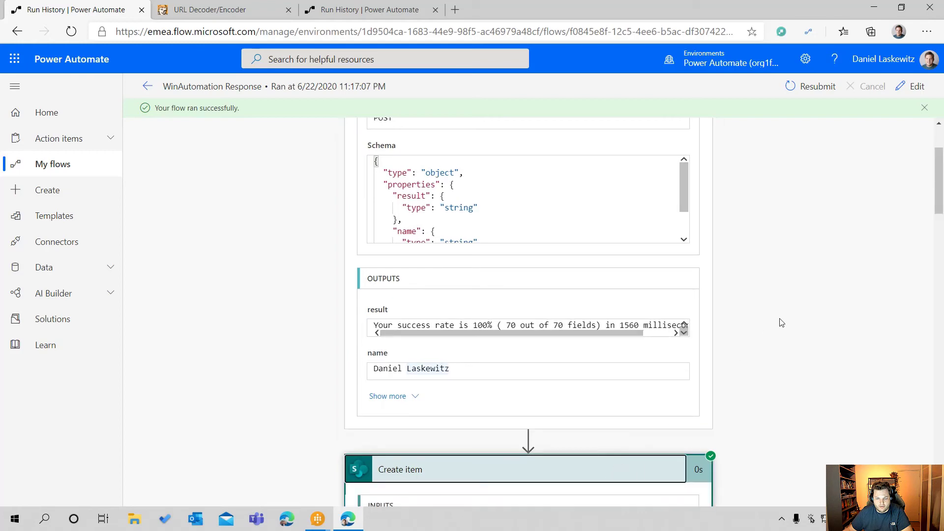
pyautogui.scroll(-10, 779, 322)
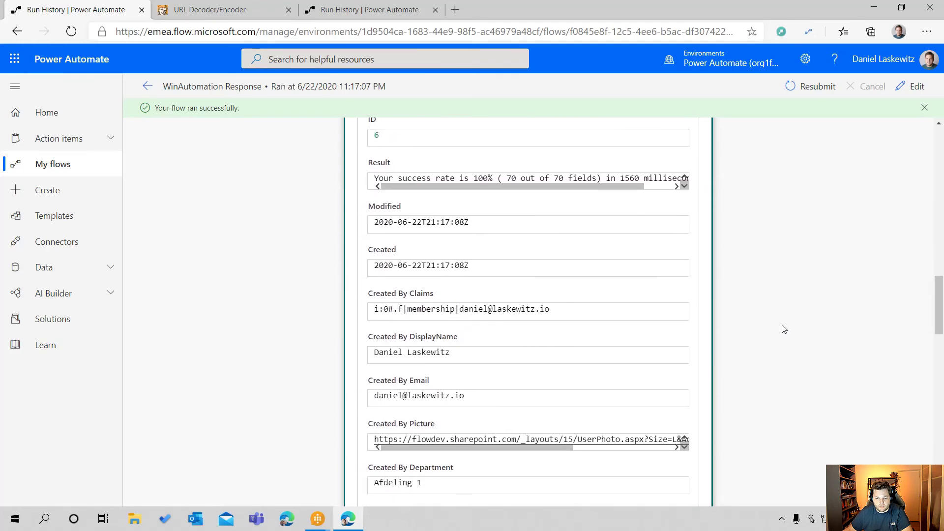
pyautogui.scroll(9, 786, 329)
pyautogui.scroll(10, 785, 329)
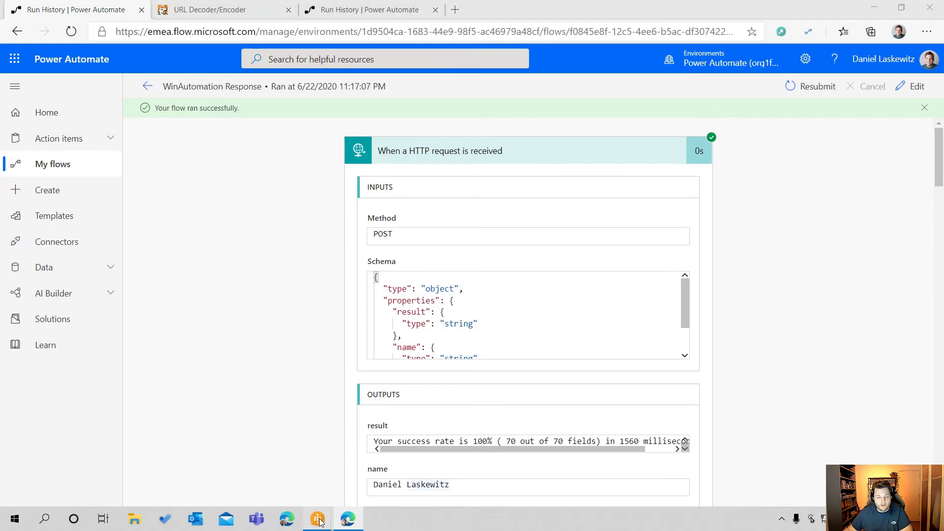
# Switch back to the Process Designer and select the Set Variable action that defines %PowerAutomateURL% to review it
pyautogui.moveTo(318, 519)
pyautogui.click(366, 457)
pyautogui.scroll(5, 295, 167)
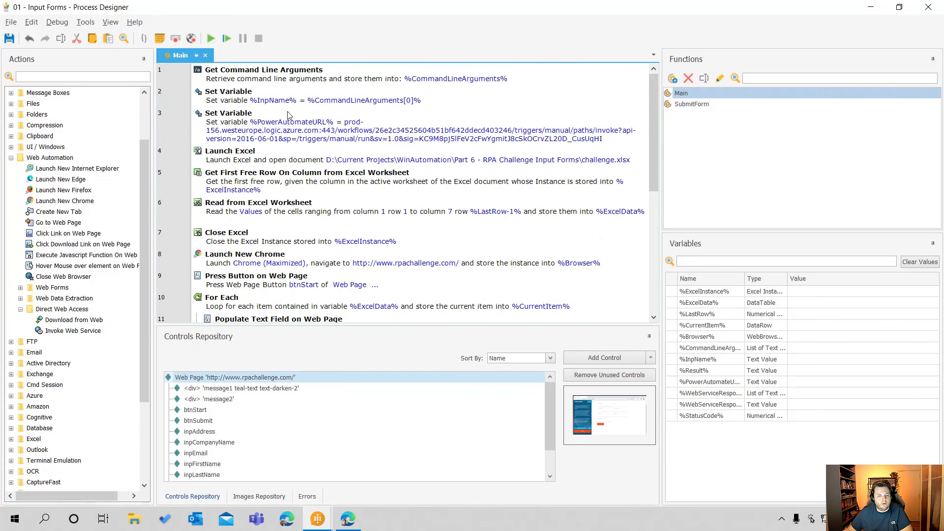
pyautogui.click(273, 121)
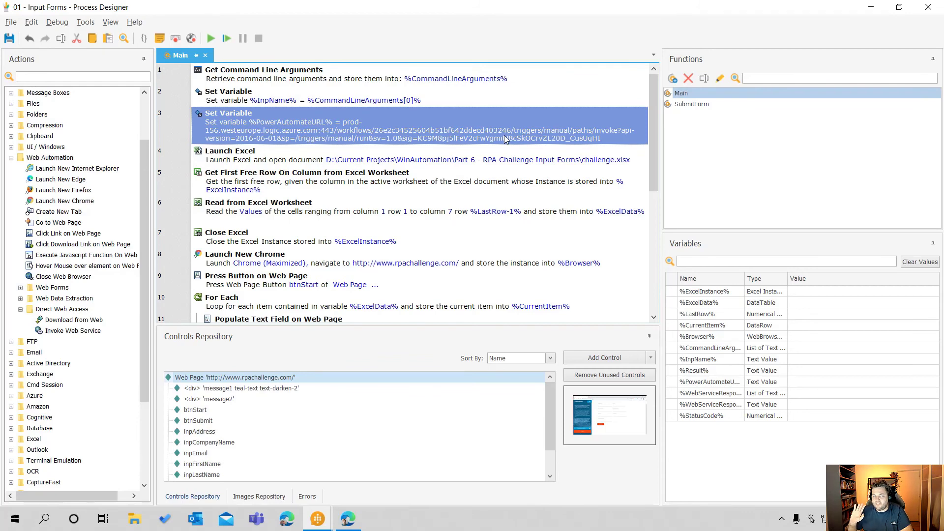
# Review the general and advanced settings of the Invoke Web Service action at the process's end, then close them without changes
pyautogui.scroll(-5, 503, 135)
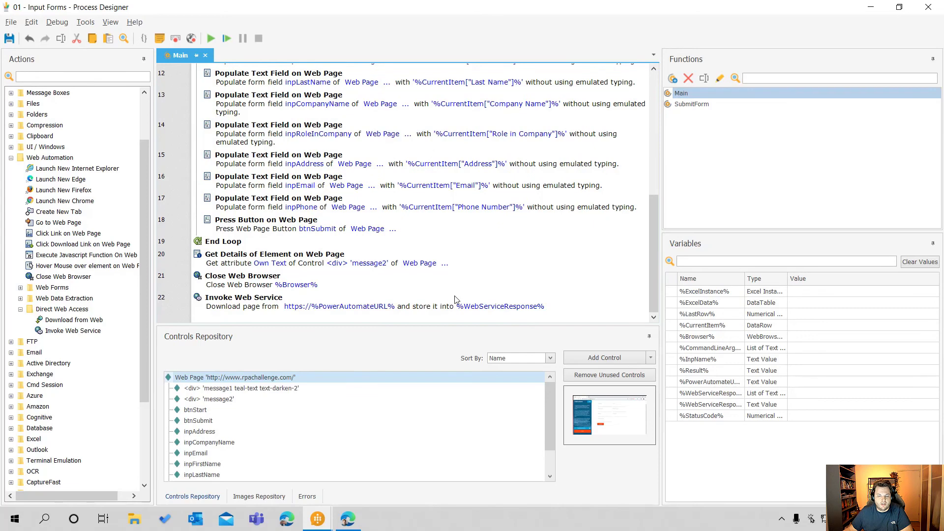
pyautogui.doubleClick(430, 306)
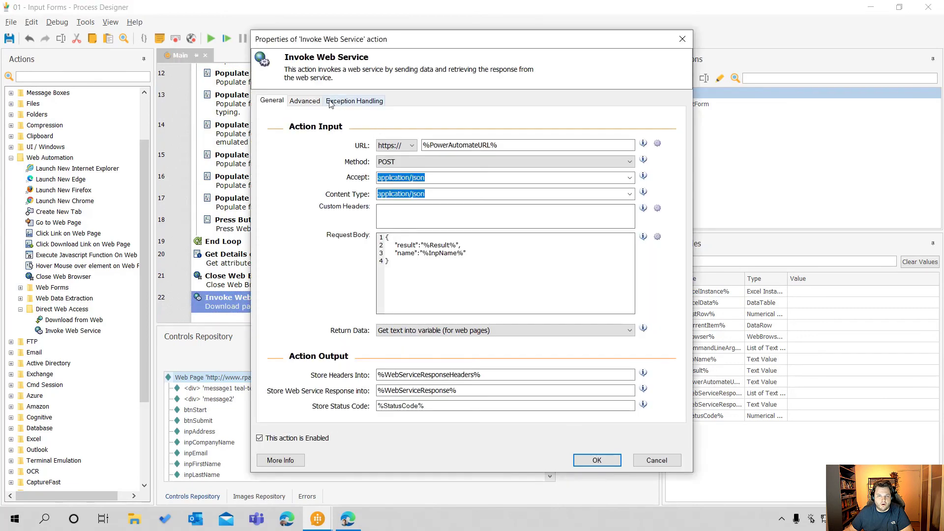
pyautogui.click(305, 101)
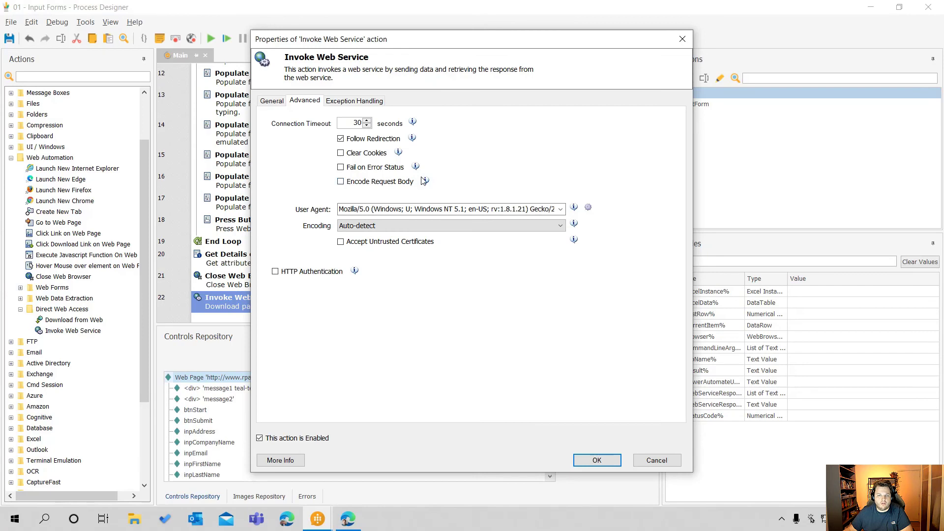
pyautogui.click(657, 461)
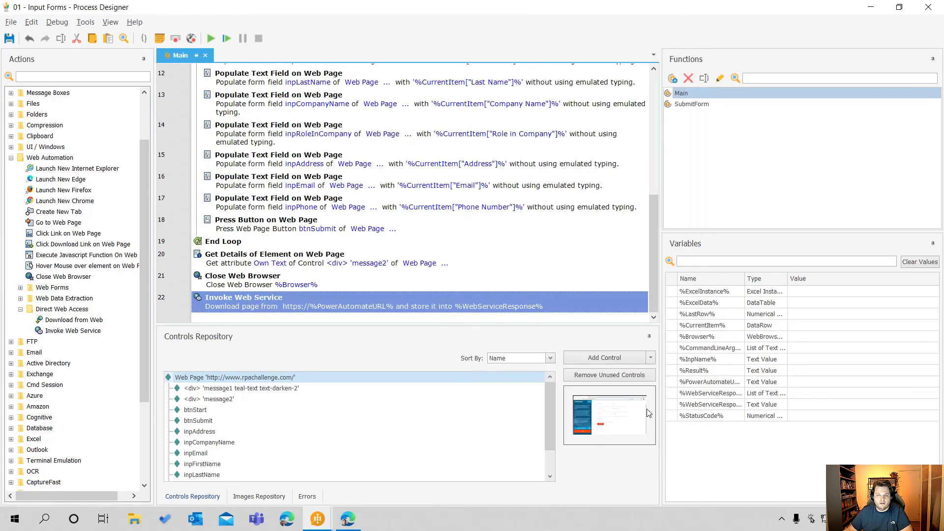